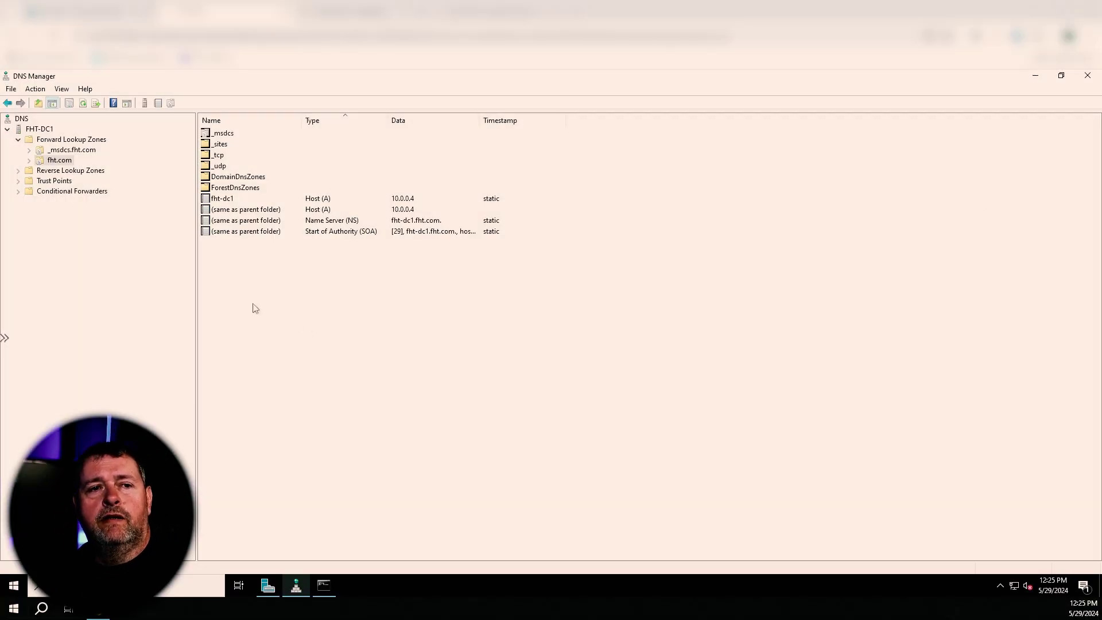
# Step: Review the fht.com zone's records, including the fht-dc1 host, then list the forward lookup zones
pyautogui.click(63, 162)
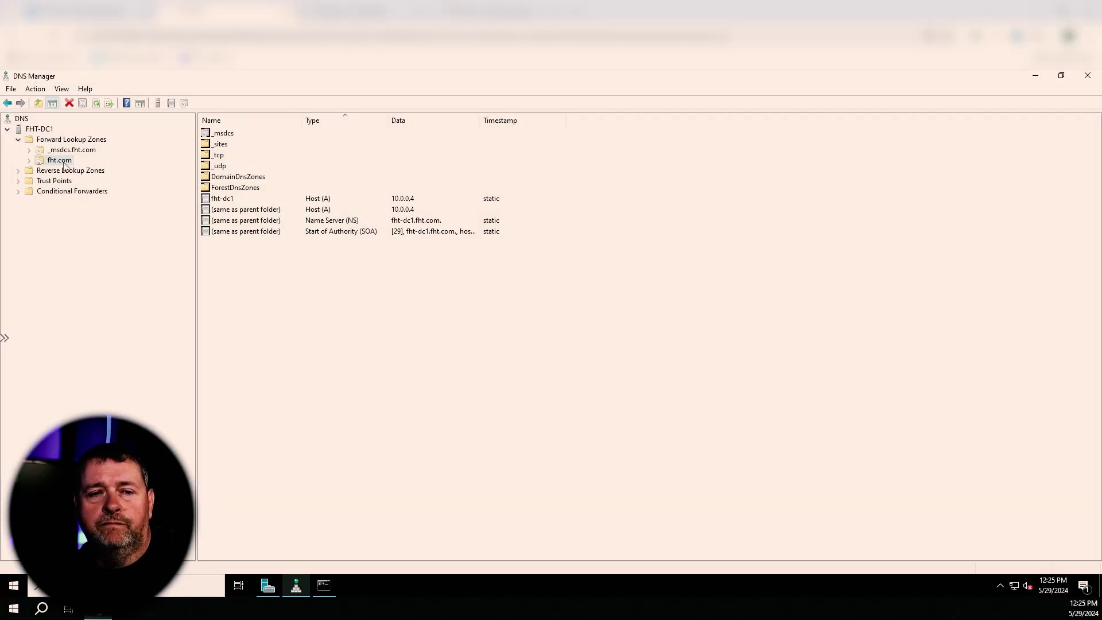
pyautogui.click(223, 201)
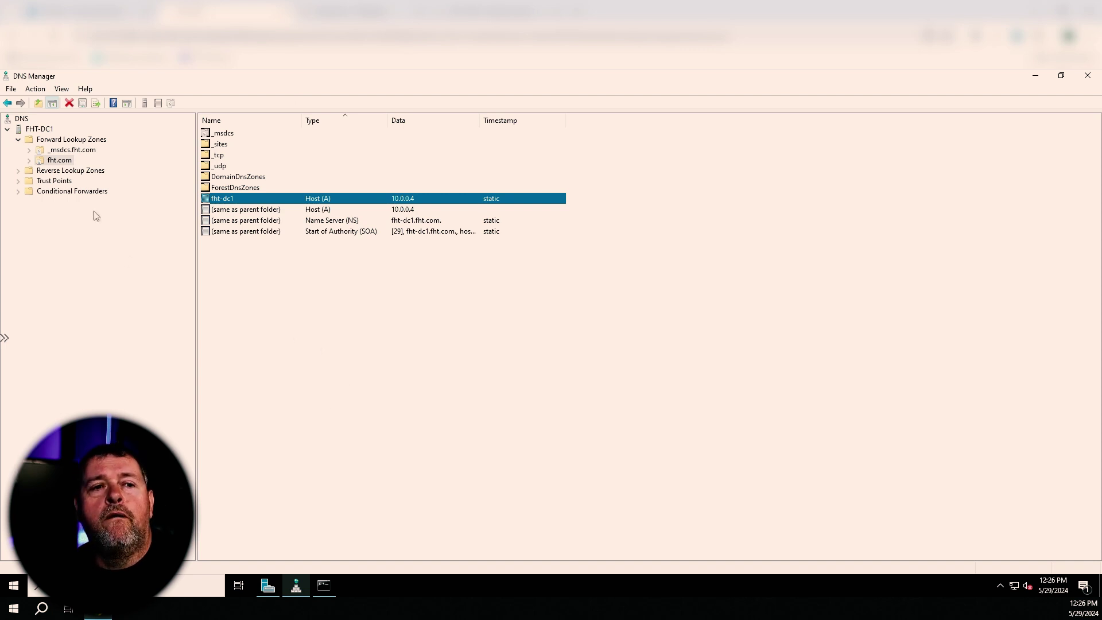
pyautogui.click(70, 140)
# Step: Create AD-integrated primary zone youtubedemo.org with default replication and secure-only updates, then view its records
pyautogui.rightClick(70, 140)
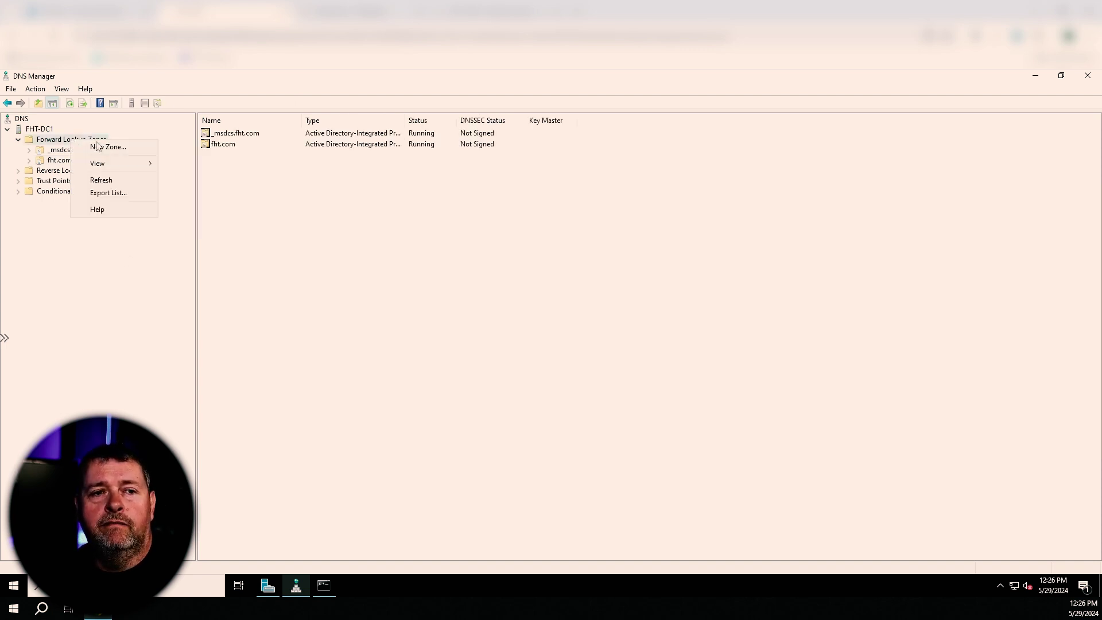
pyautogui.click(101, 148)
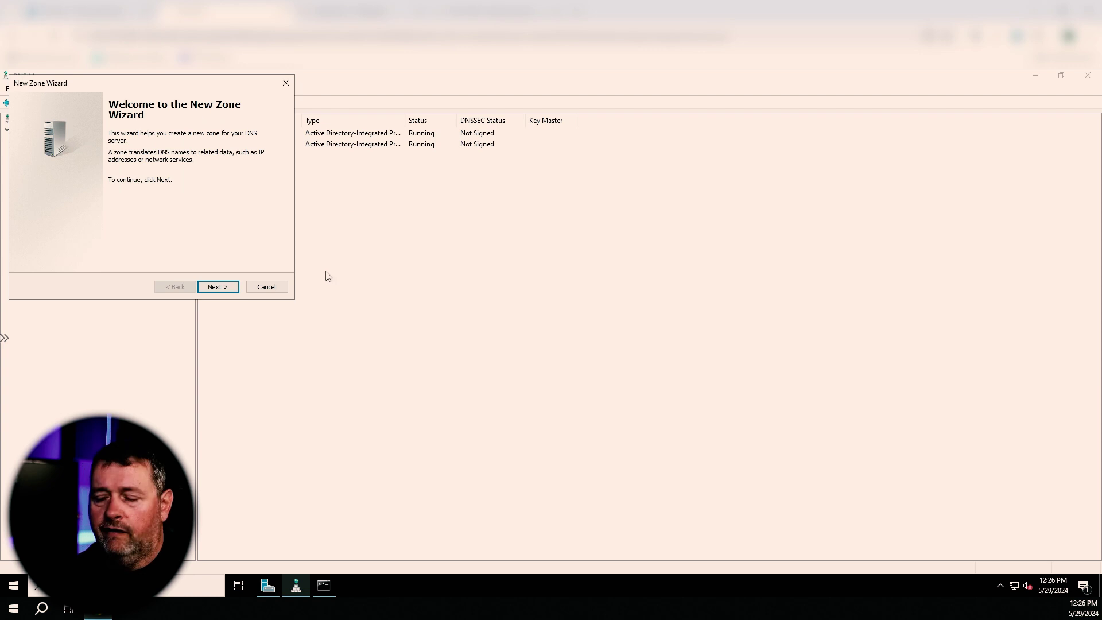
pyautogui.click(222, 287)
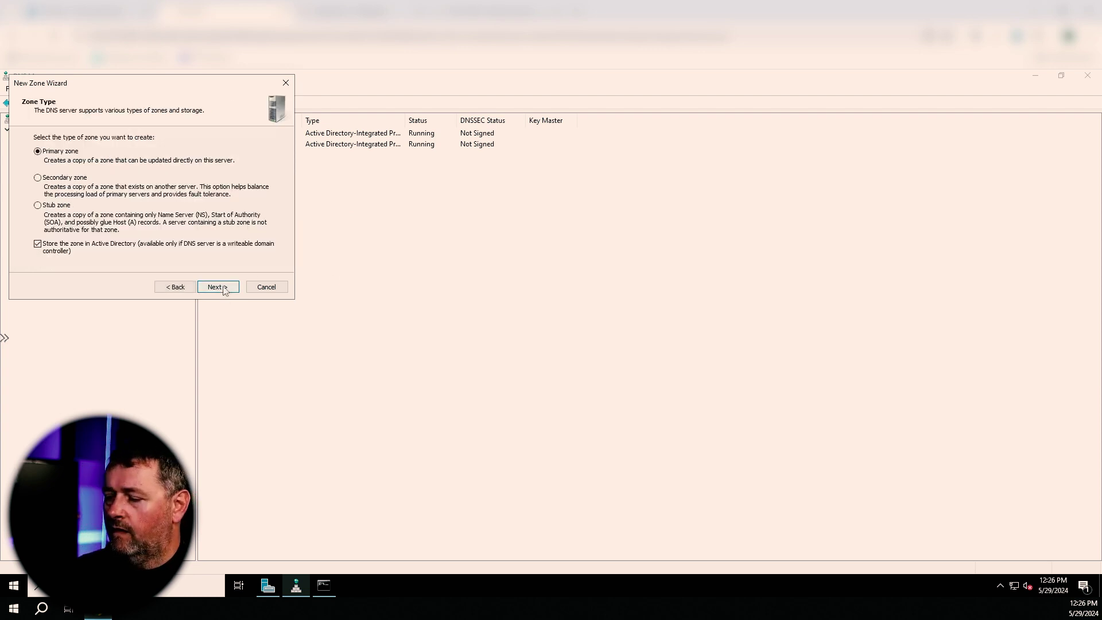
pyautogui.click(223, 288)
pyautogui.click(224, 288)
pyautogui.write('y')
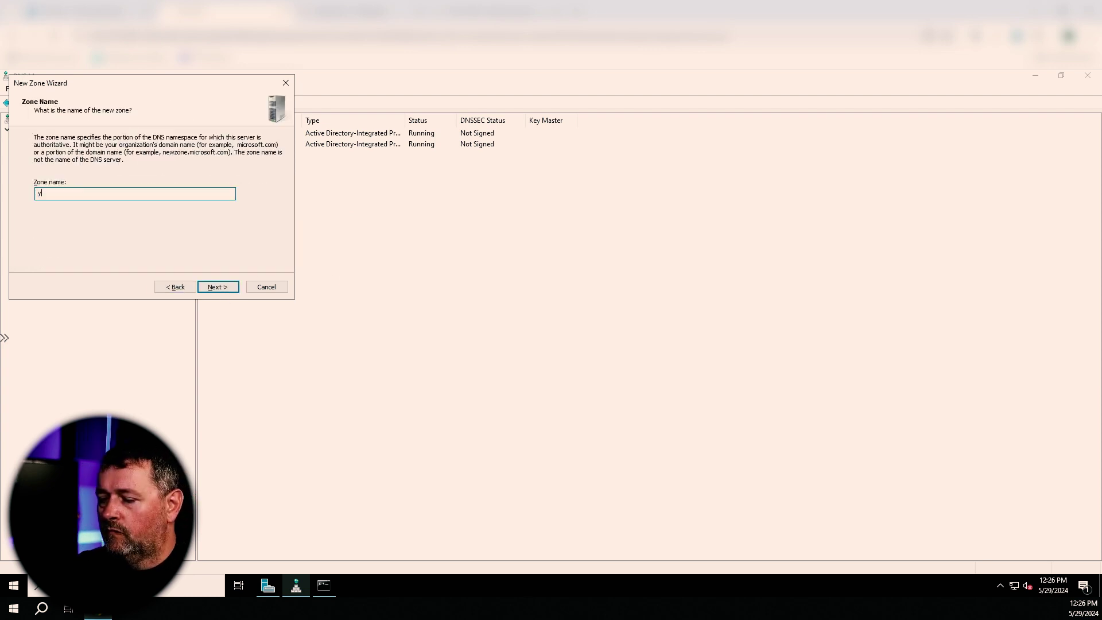
pyautogui.write('outube.')
pyautogui.press('BackSpace')
pyautogui.write('de')
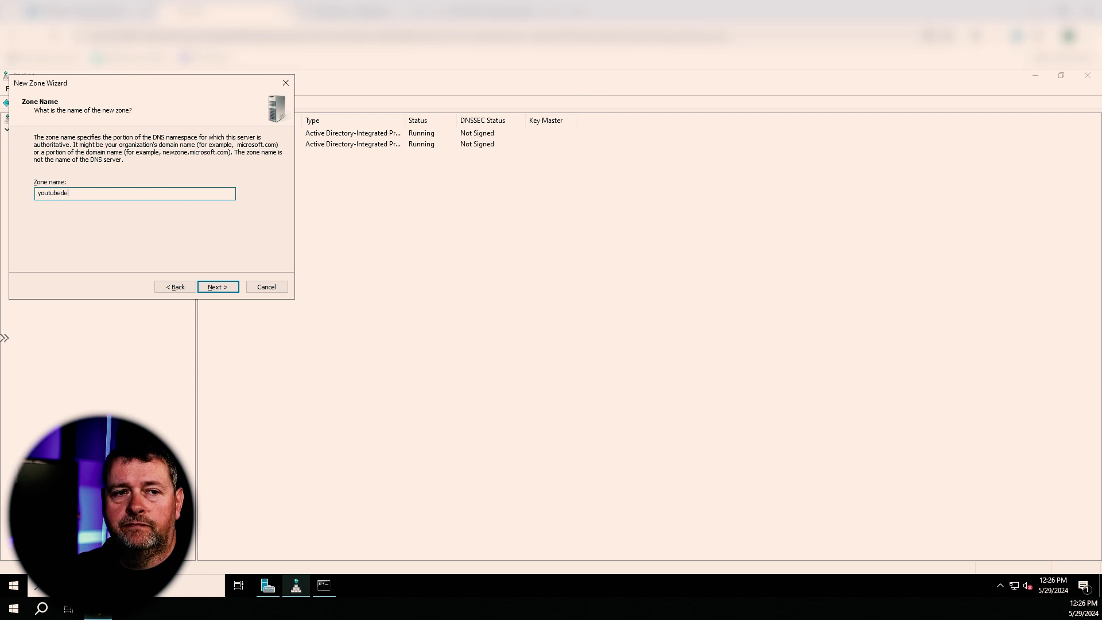
pyautogui.write('mo.org')
pyautogui.click(221, 287)
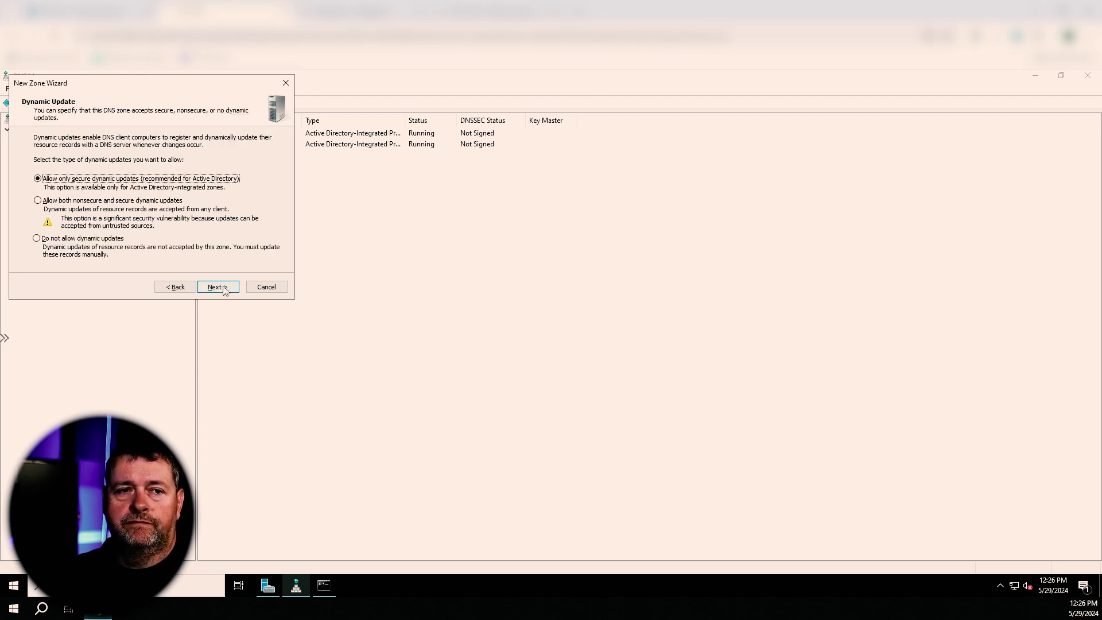
pyautogui.click(223, 289)
pyautogui.click(224, 289)
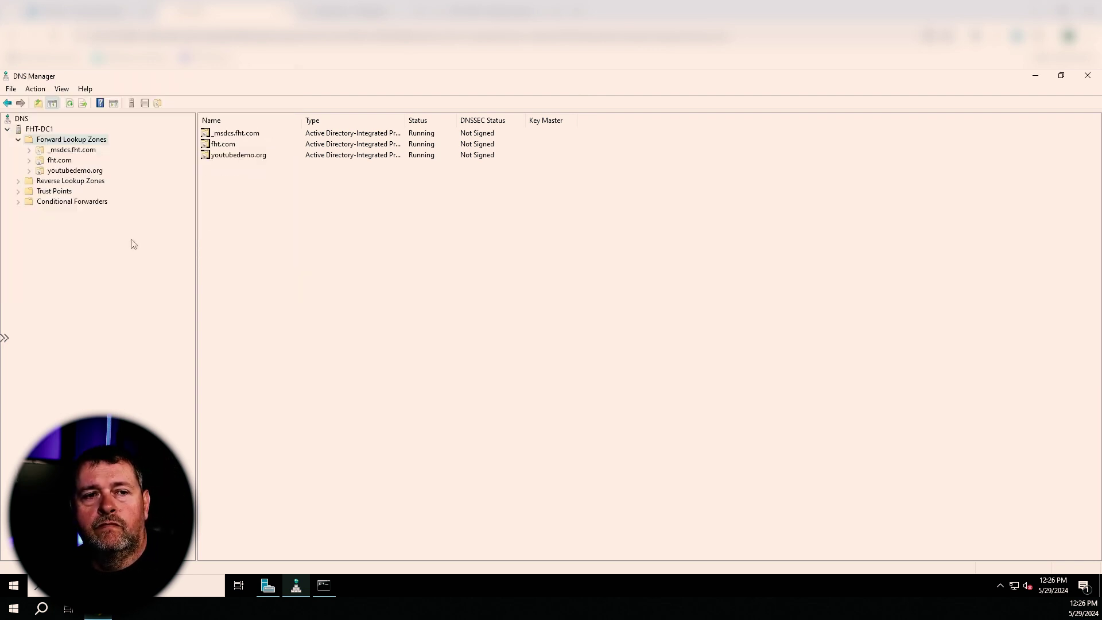
pyautogui.click(70, 171)
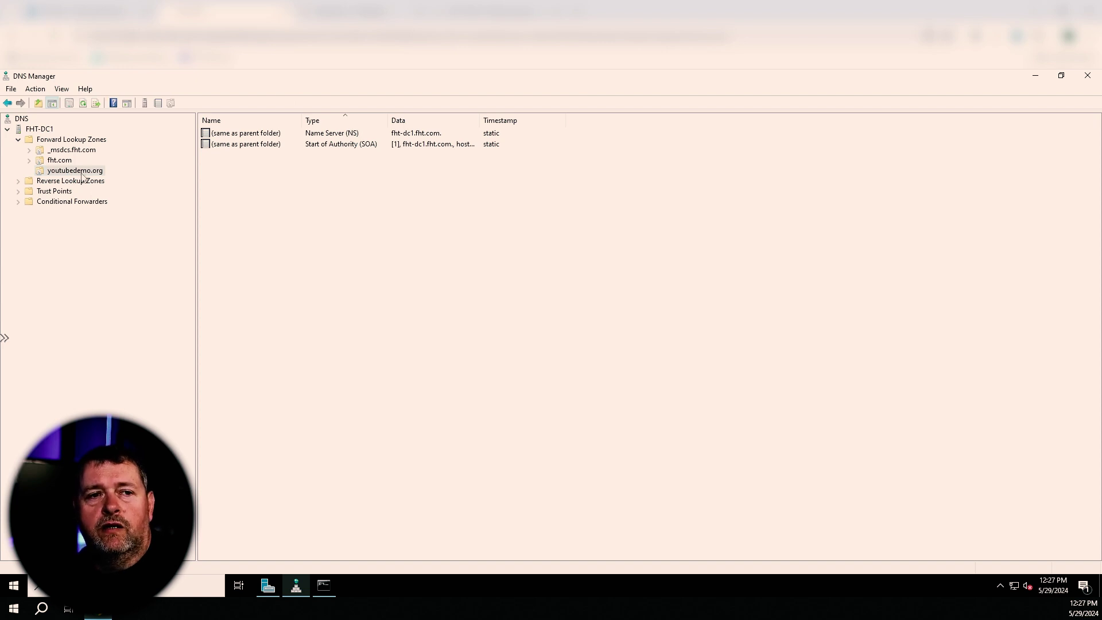
# Step: Run nslookup for youtubedemo.org and fht.com (10.0.0.4), then return to fht.com's records
pyautogui.click(326, 592)
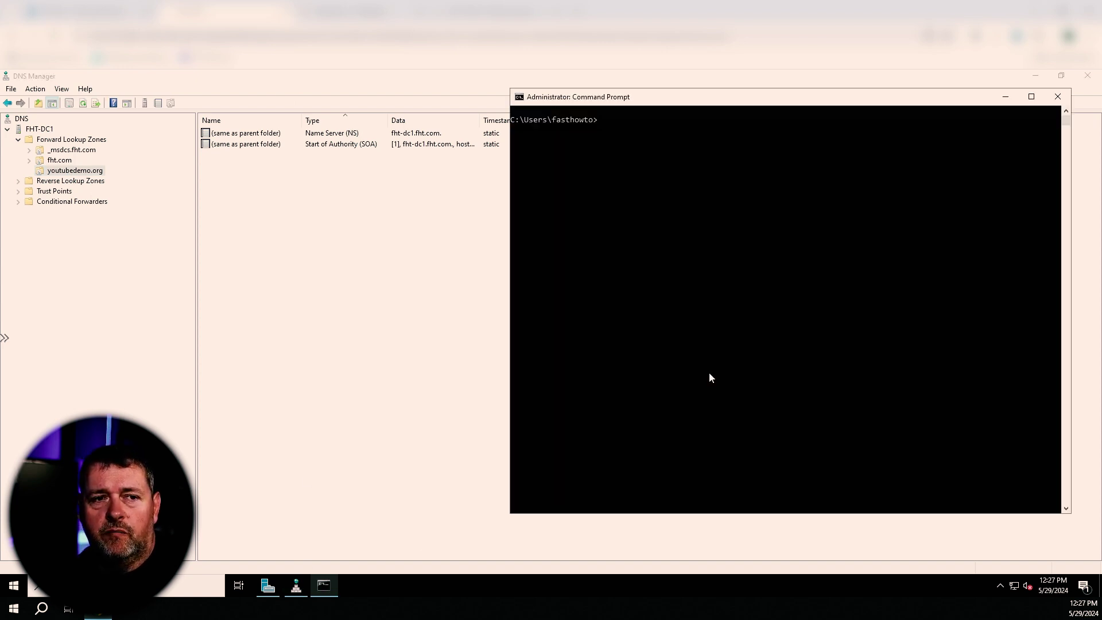
pyautogui.click(710, 359)
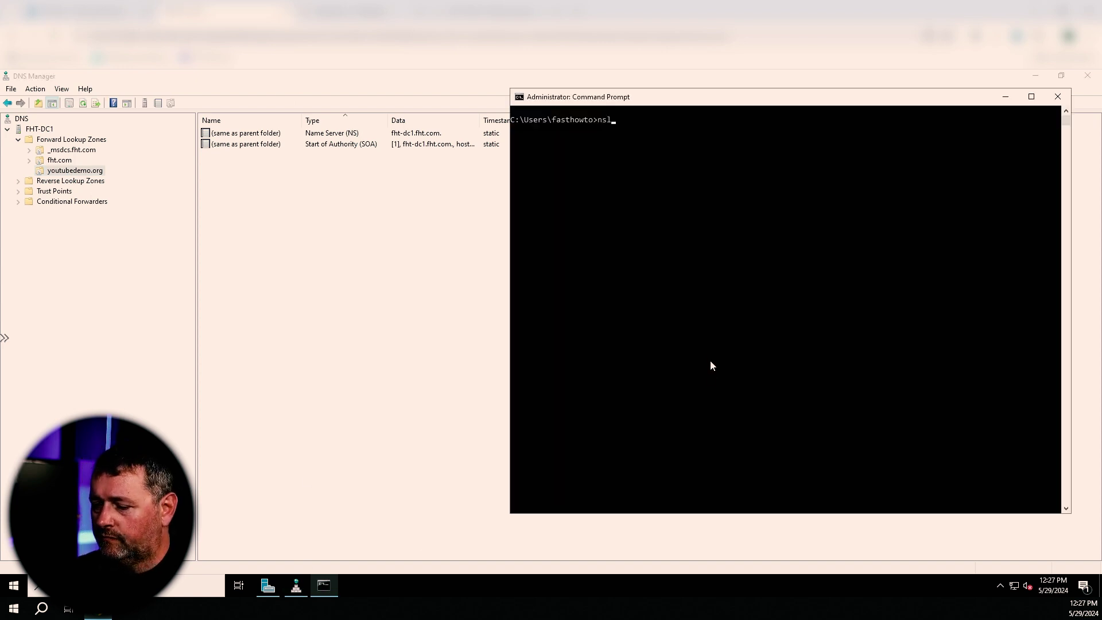
pyautogui.write('ookup youtub')
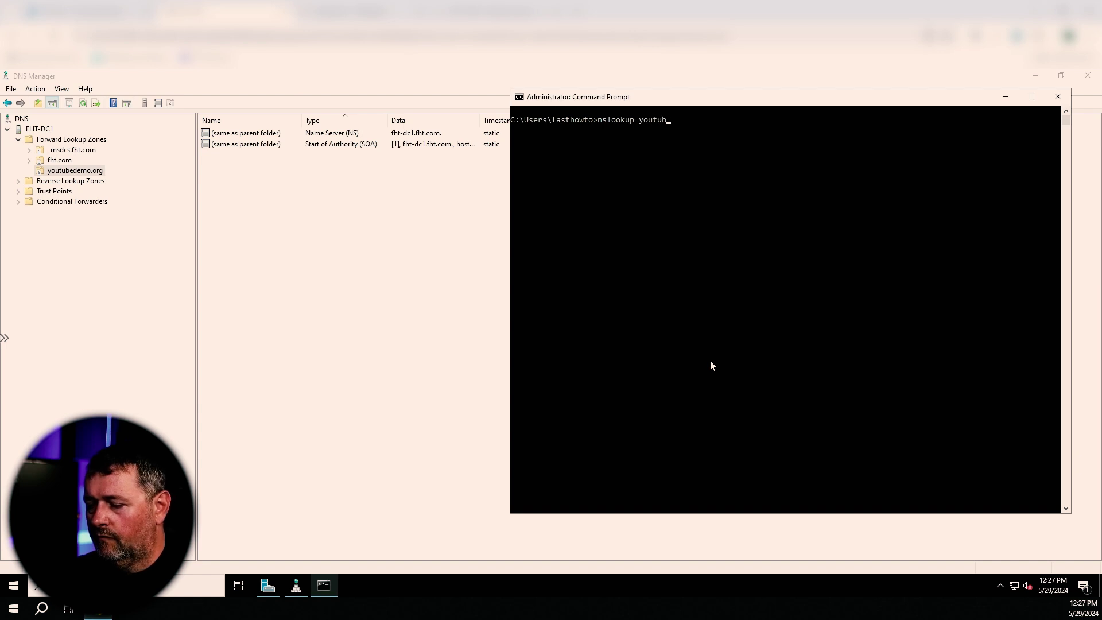
pyautogui.write('edemo.org')
pyautogui.press('Return')
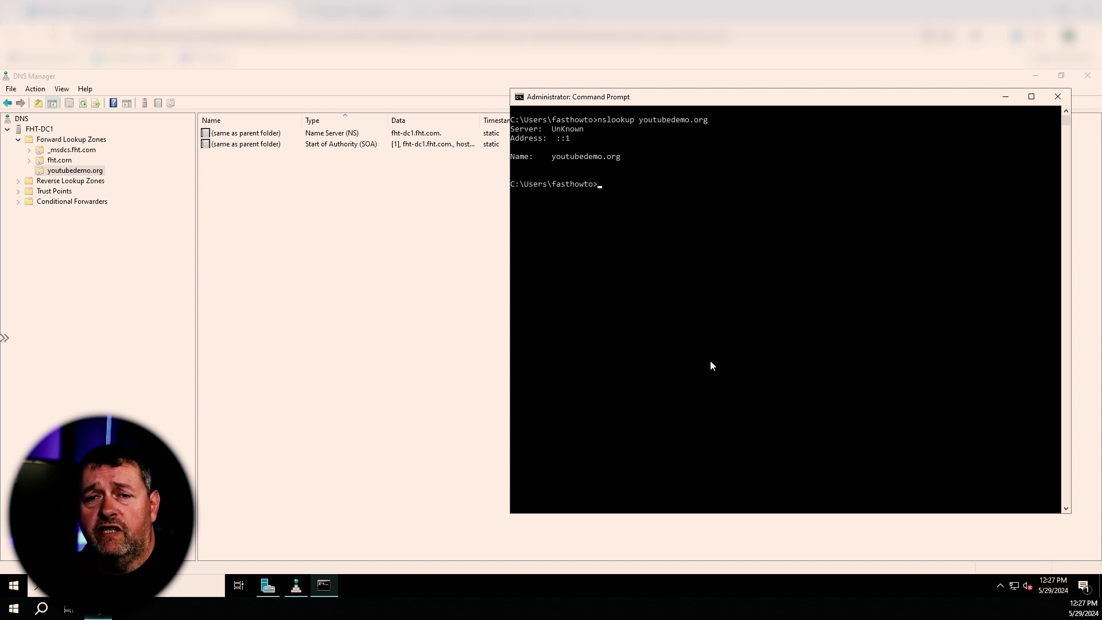
pyautogui.write('nslookup ')
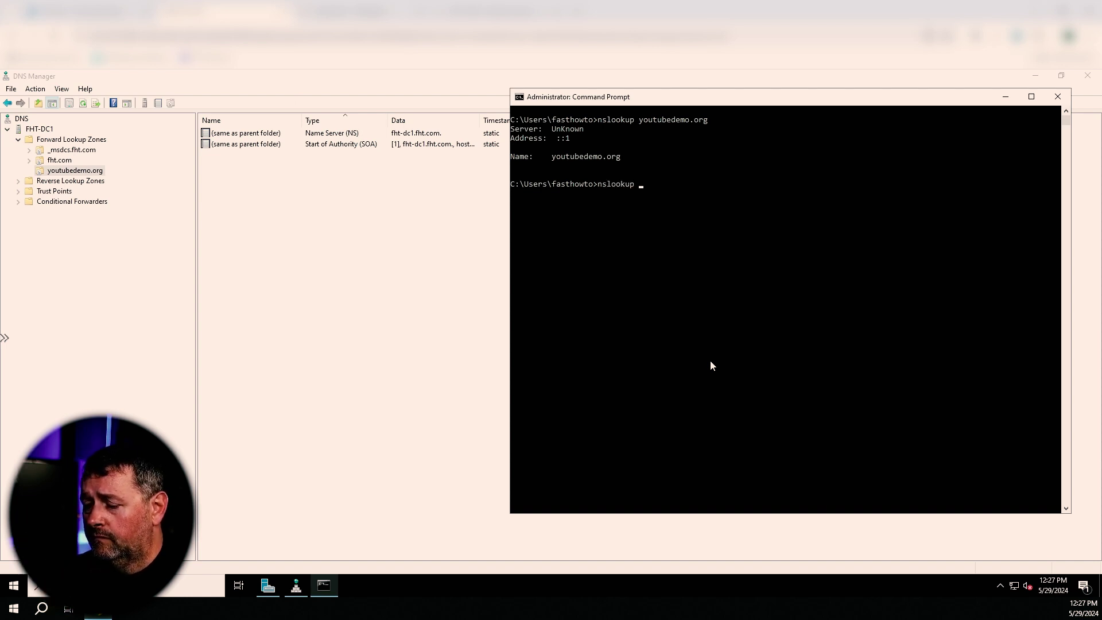
pyautogui.write('fht.com')
pyautogui.press('Return')
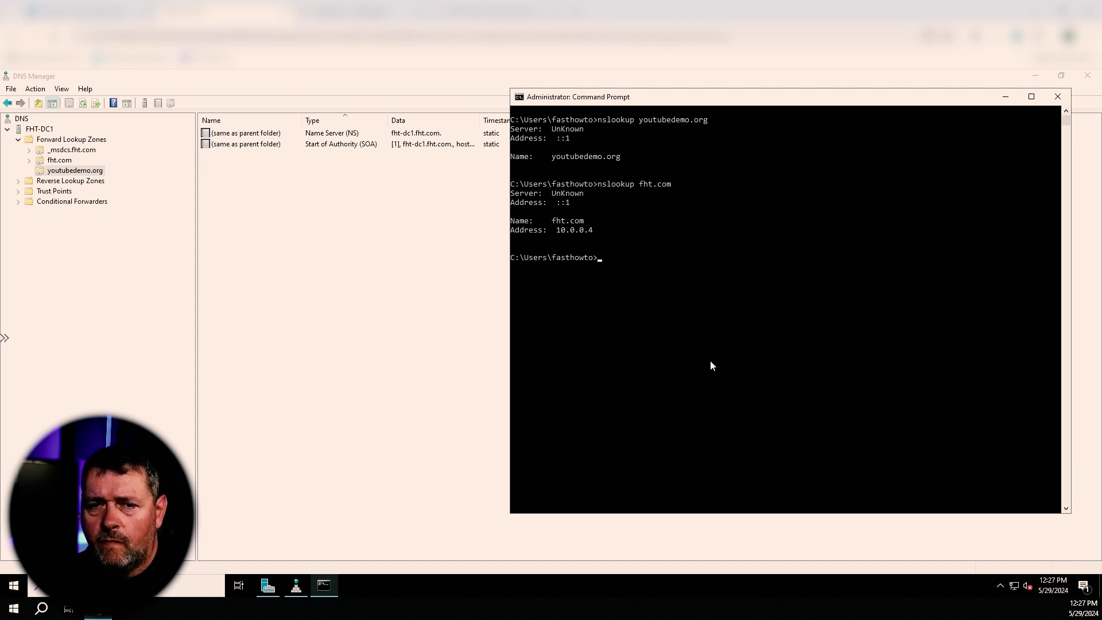
pyautogui.click(50, 163)
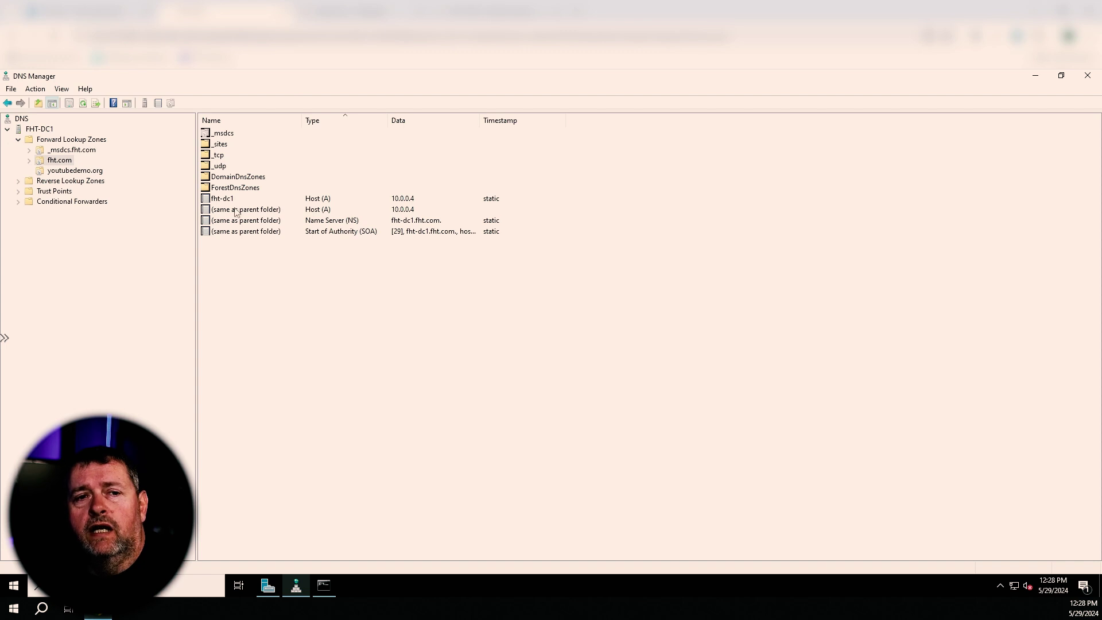
# Step: Compare fht.com's own 10.0.0.4 host record with youtubedemo.org's NS and SOA-only records
pyautogui.click(405, 212)
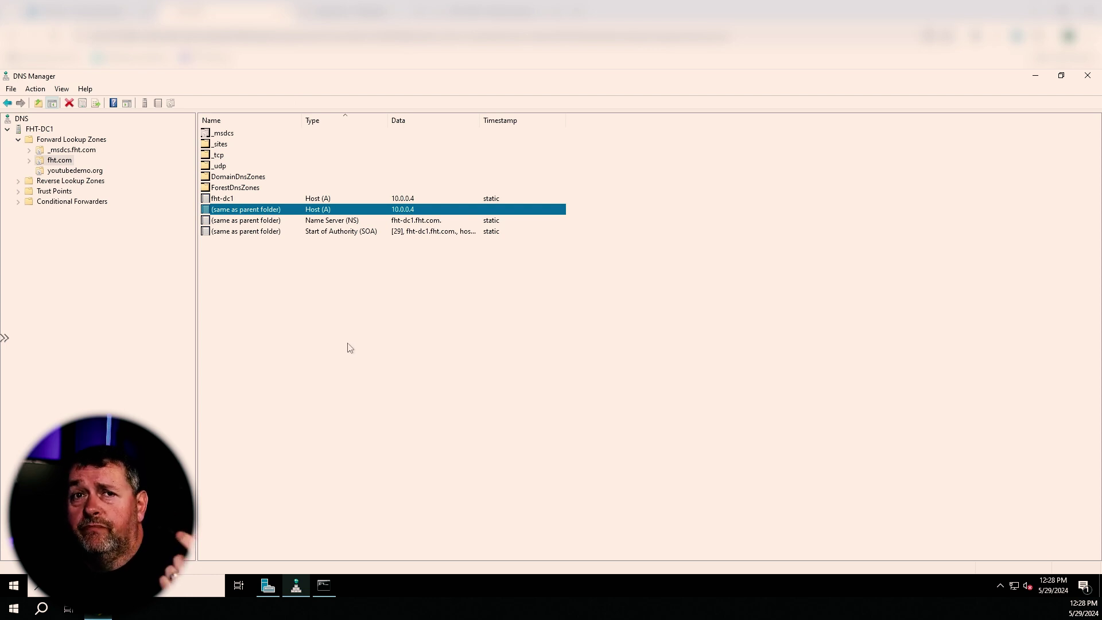
pyautogui.click(81, 171)
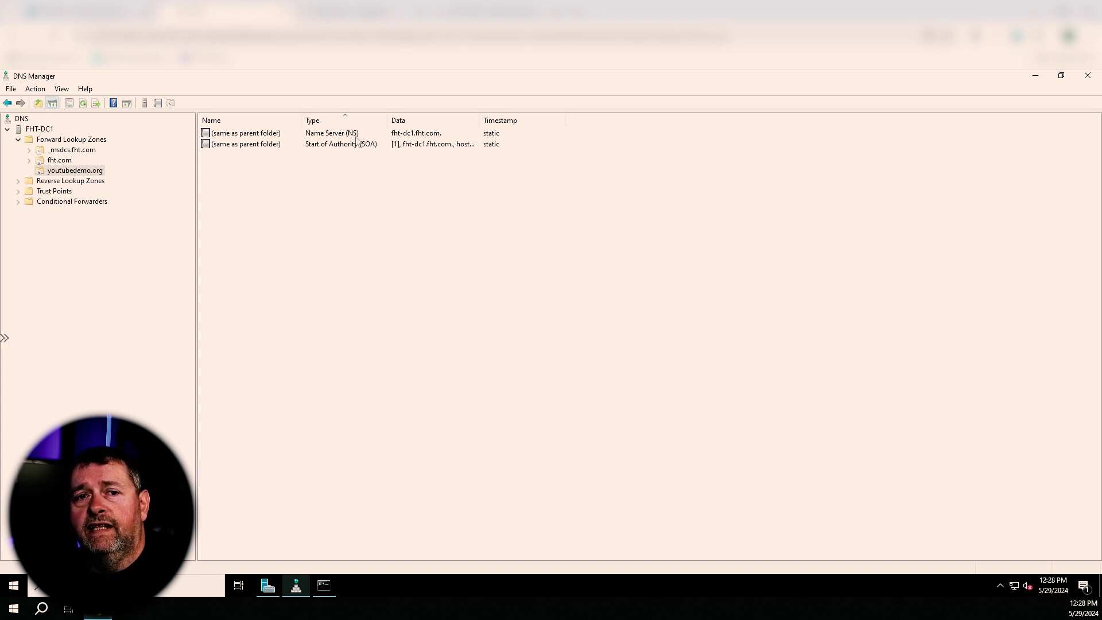
pyautogui.click(325, 587)
# Step: Query youtubedemo.org with nslookup type=ns and highlight nameserver fht-dc1.fht.com at 10.0.0.4
pyautogui.click(696, 378)
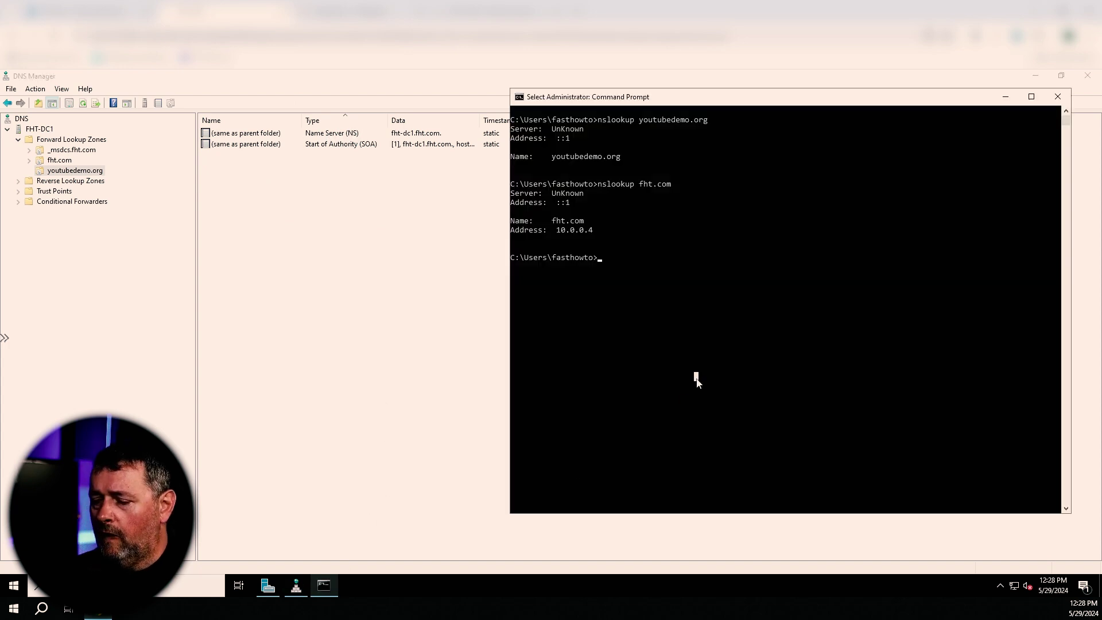
pyautogui.write('nsloo')
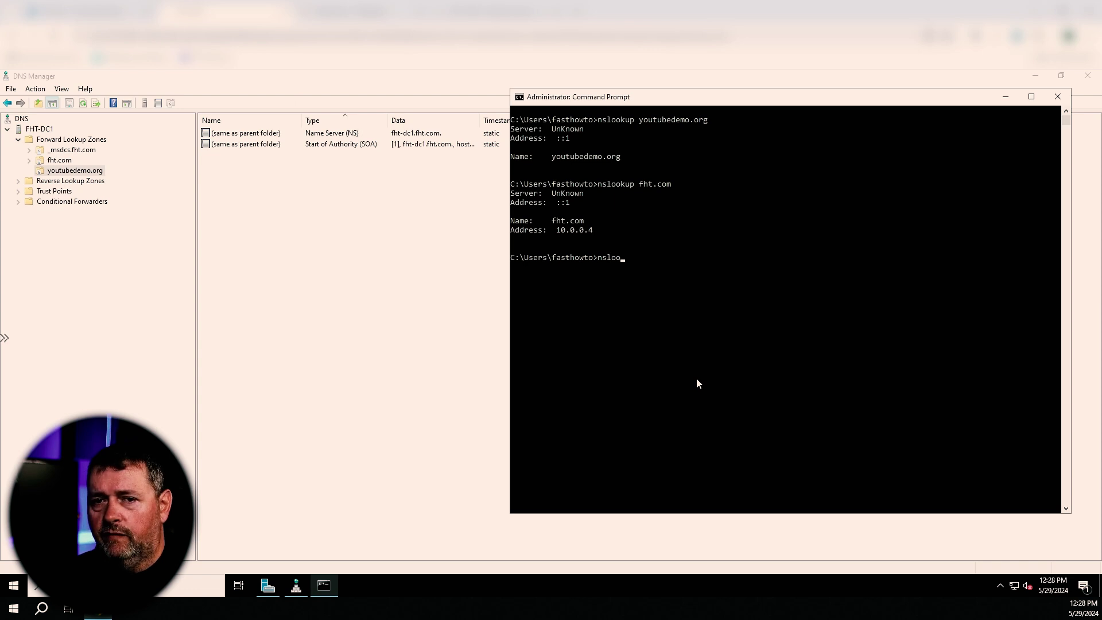
pyautogui.write('kup')
pyautogui.press('Return')
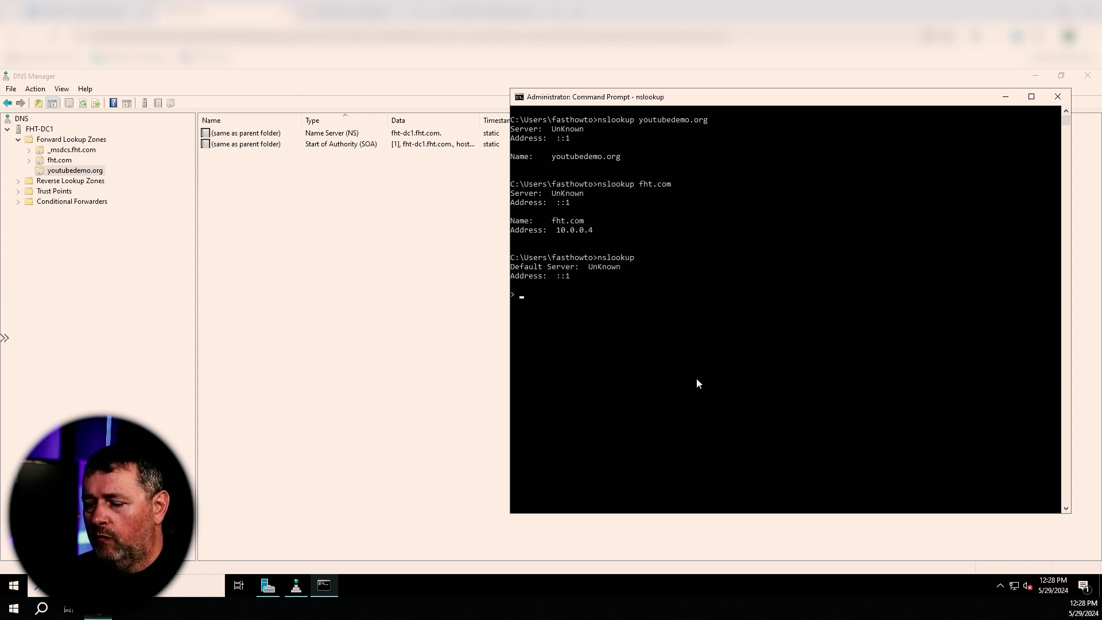
pyautogui.write('set type=')
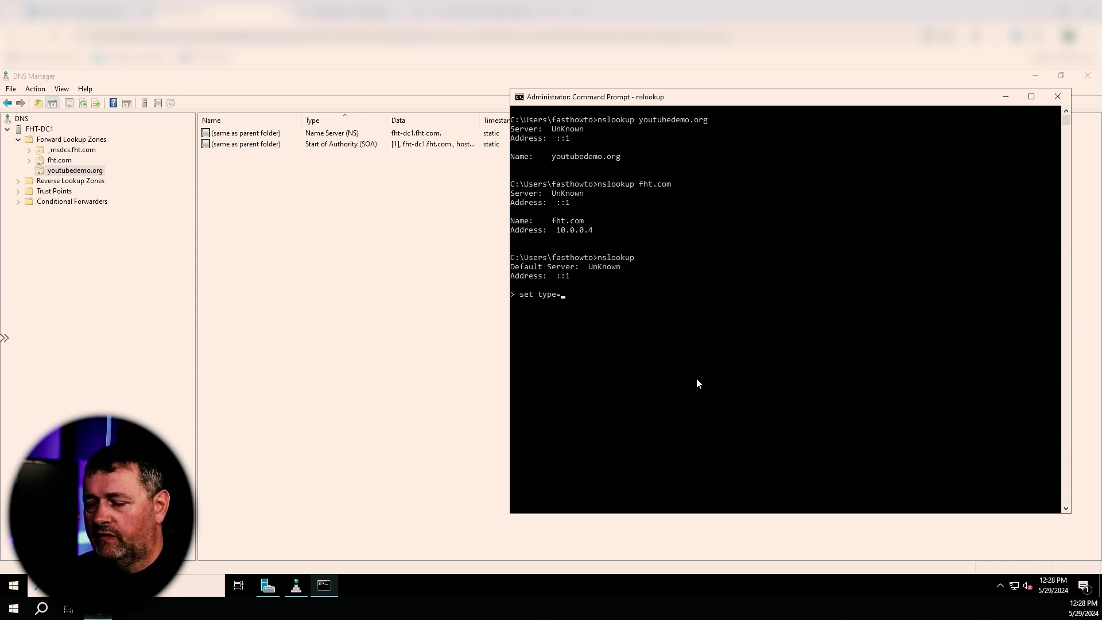
pyautogui.write('ns')
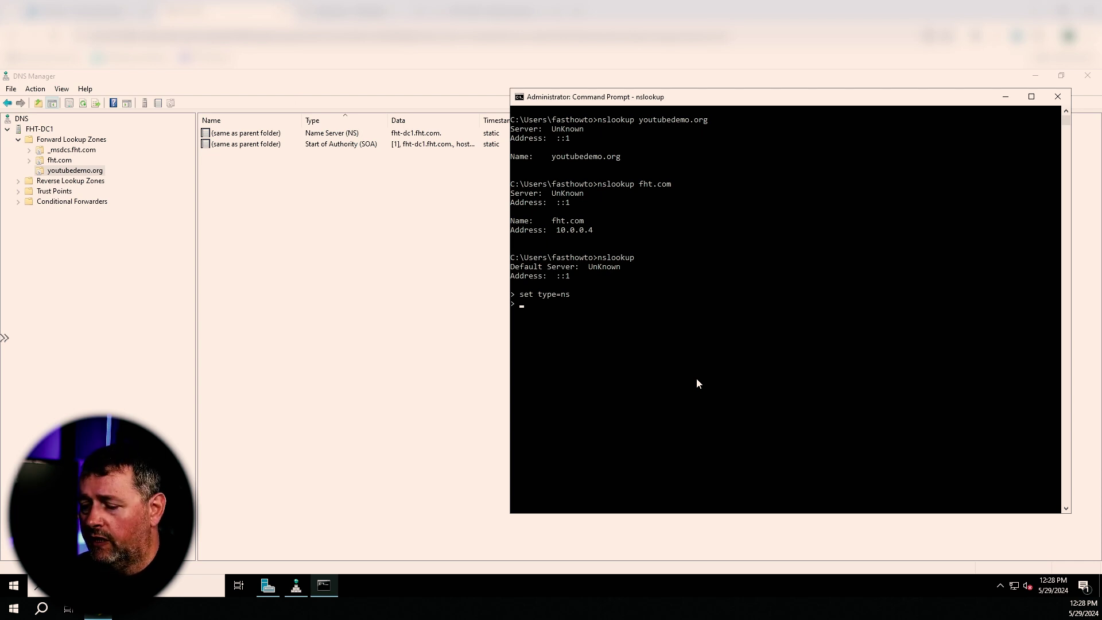
pyautogui.write('youtube')
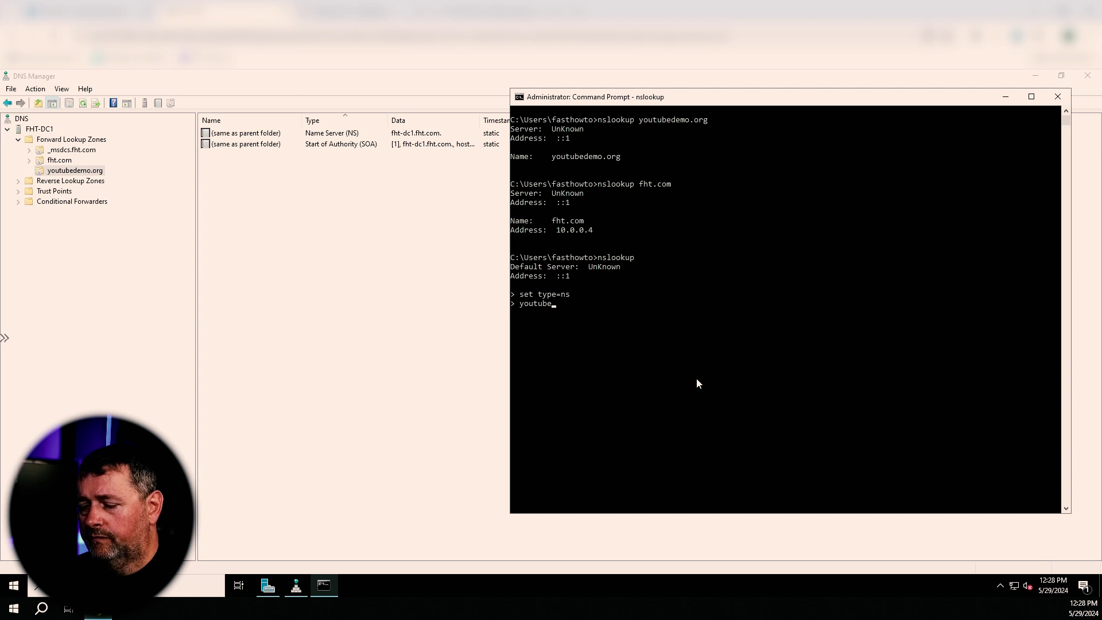
pyautogui.write('demo.org')
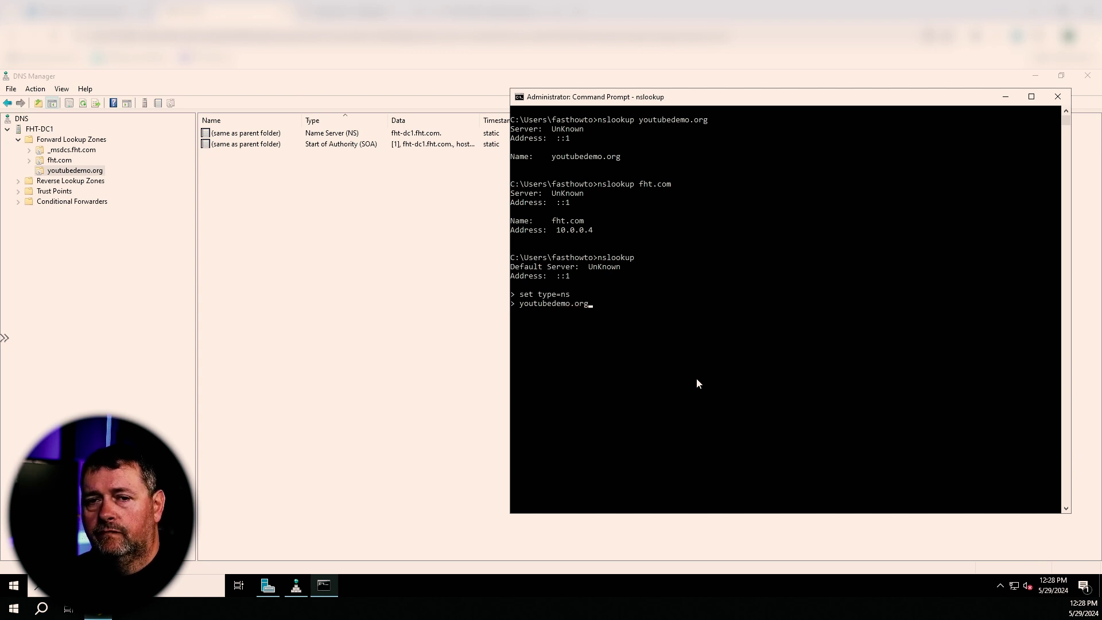
pyautogui.press('Return')
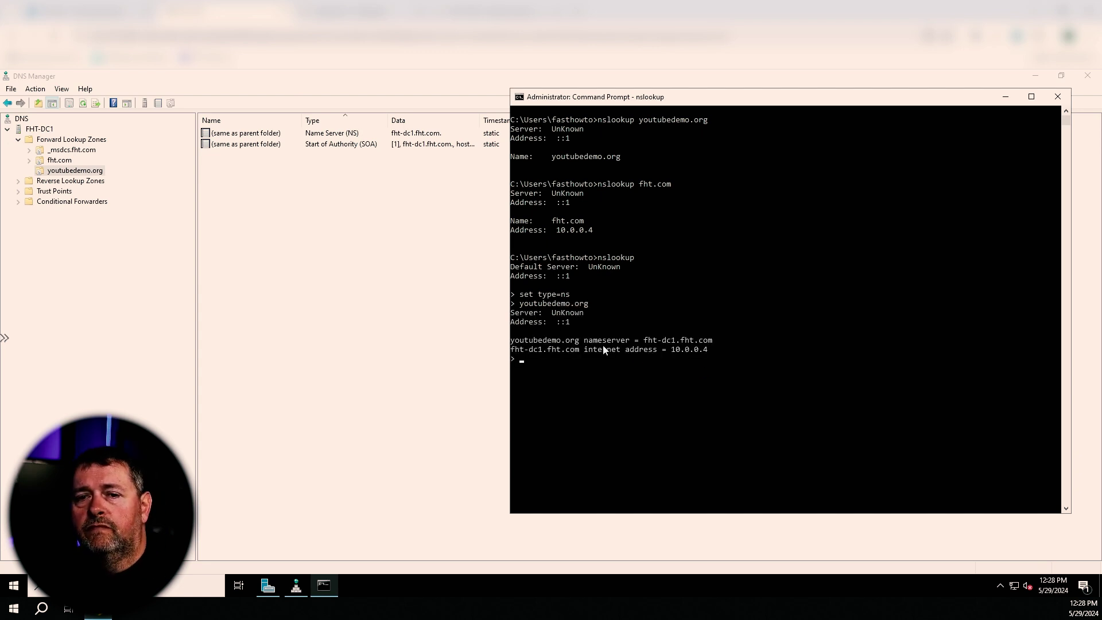
pyautogui.moveTo(585, 341); pyautogui.dragTo(722, 341)
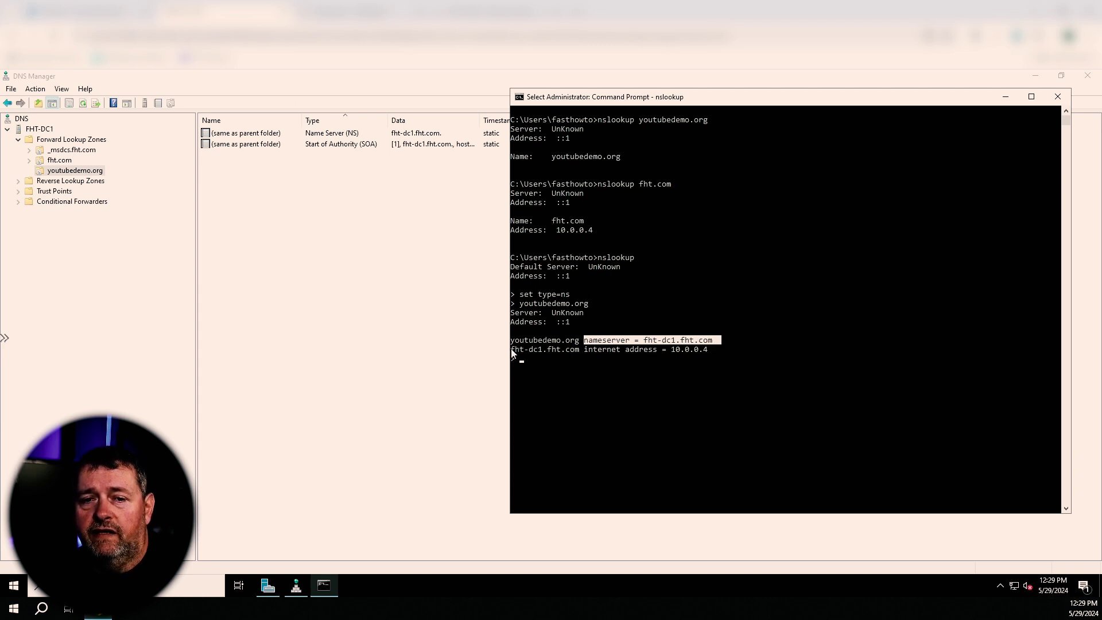
pyautogui.moveTo(512, 350); pyautogui.dragTo(710, 351)
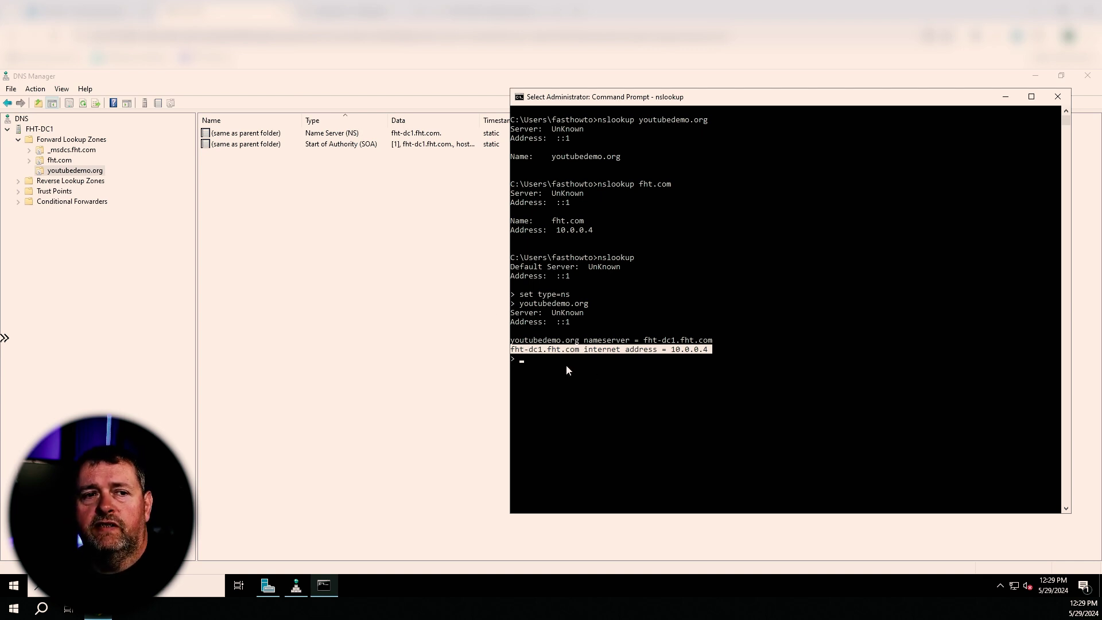
pyautogui.click(423, 273)
# Step: Through New Host, add A records test1 (10.0.0.5) and test2 (10.0.0.6) to youtubedemo.org
pyautogui.rightClick(317, 206)
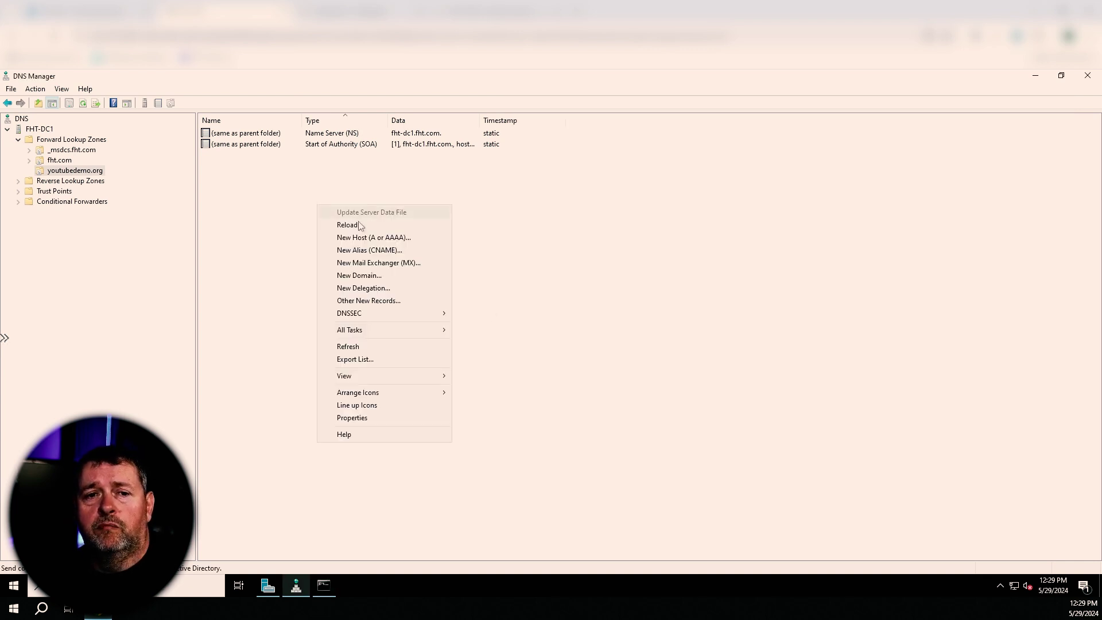
pyautogui.click(366, 237)
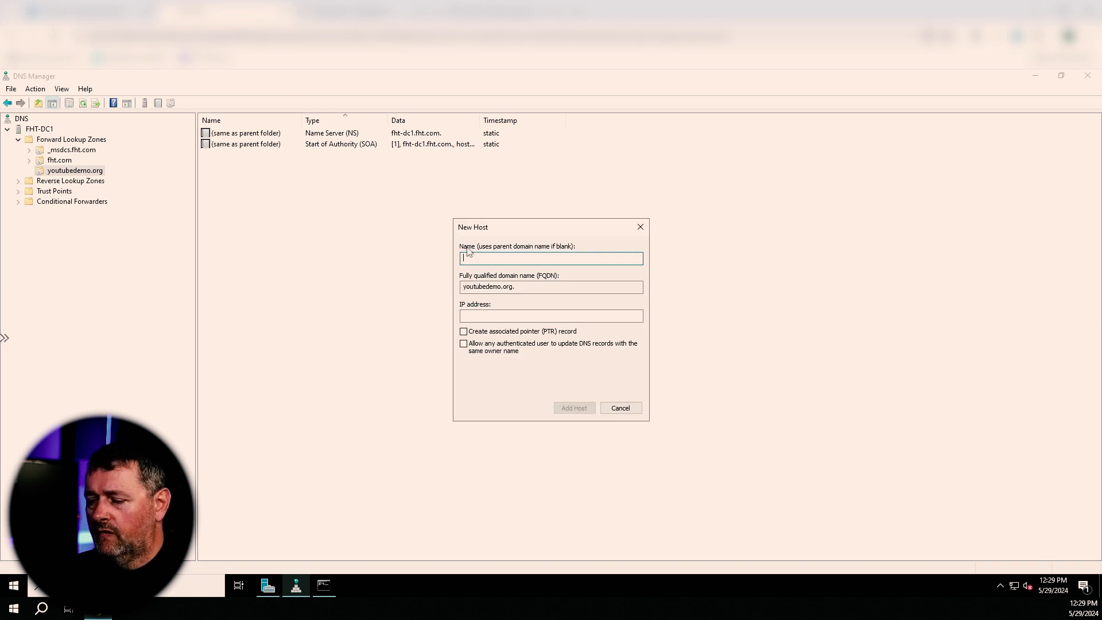
pyautogui.write('test1')
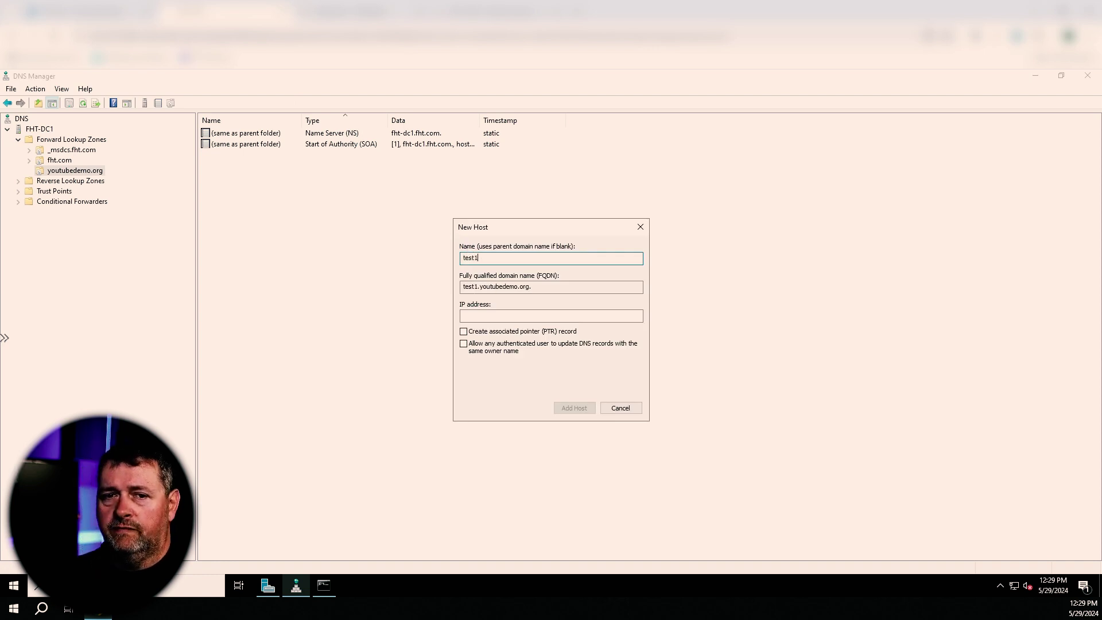
pyautogui.press('Tab')
pyautogui.press('Tab')
pyautogui.write('10')
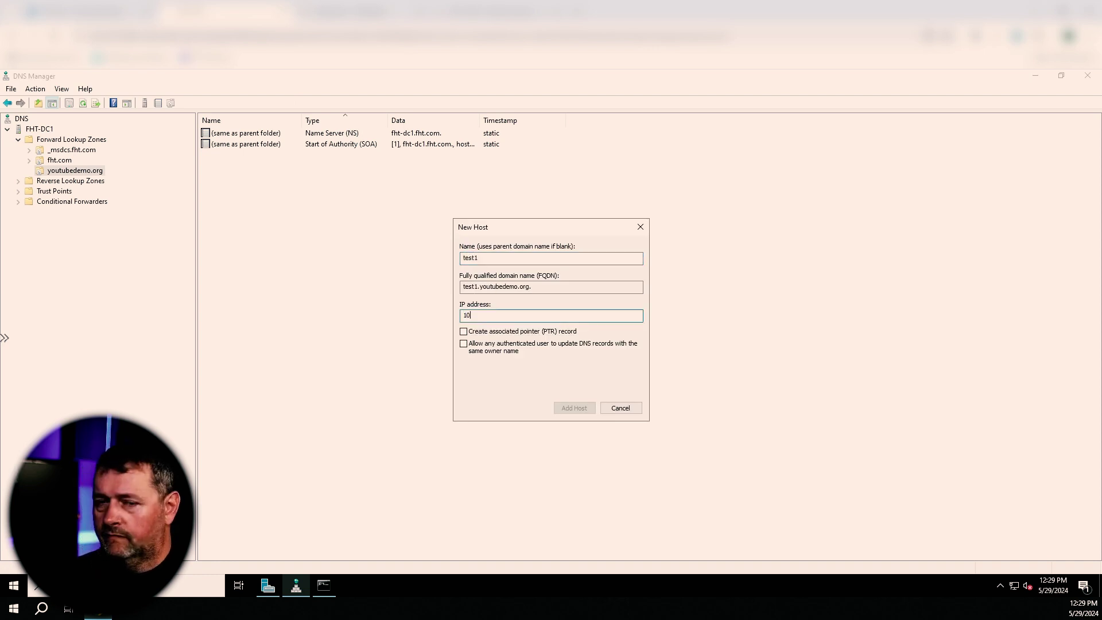
pyautogui.write('.0.0.5')
pyautogui.press('Return')
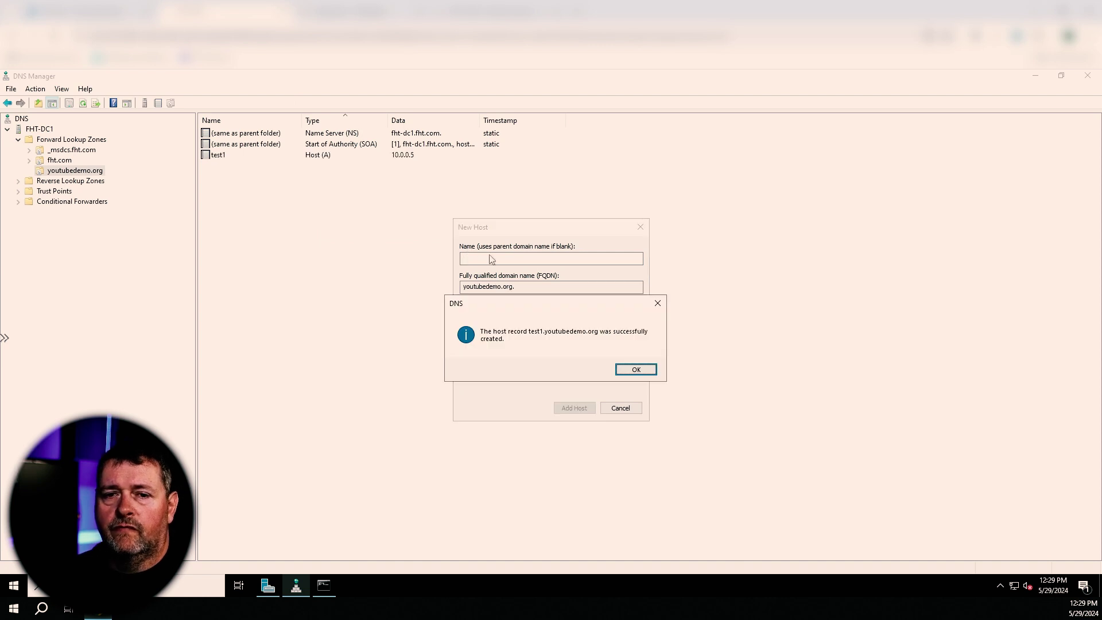
pyautogui.press('Return')
pyautogui.write('test2')
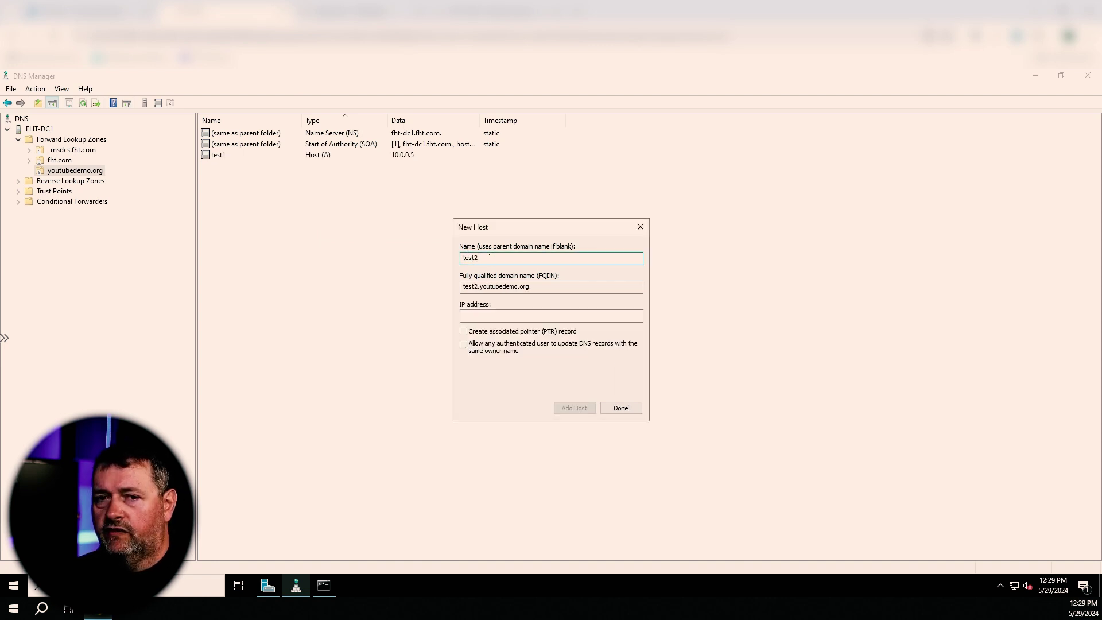
pyautogui.press('Tab')
pyautogui.press('Tab')
pyautogui.hotkey('shift', 'Tab')
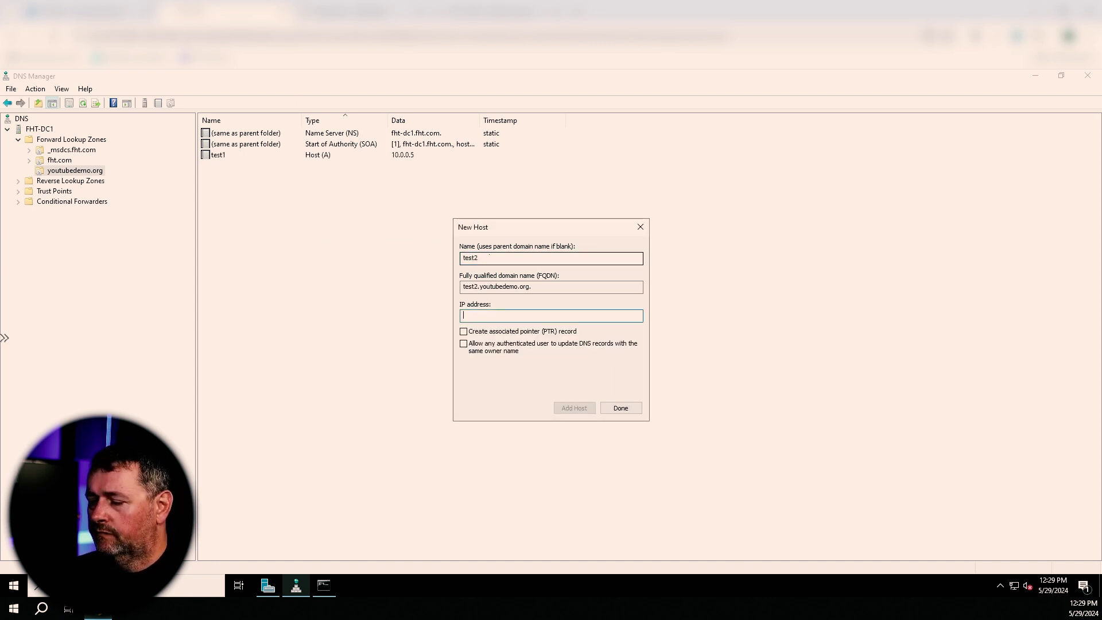
pyautogui.write('10.0.0.6')
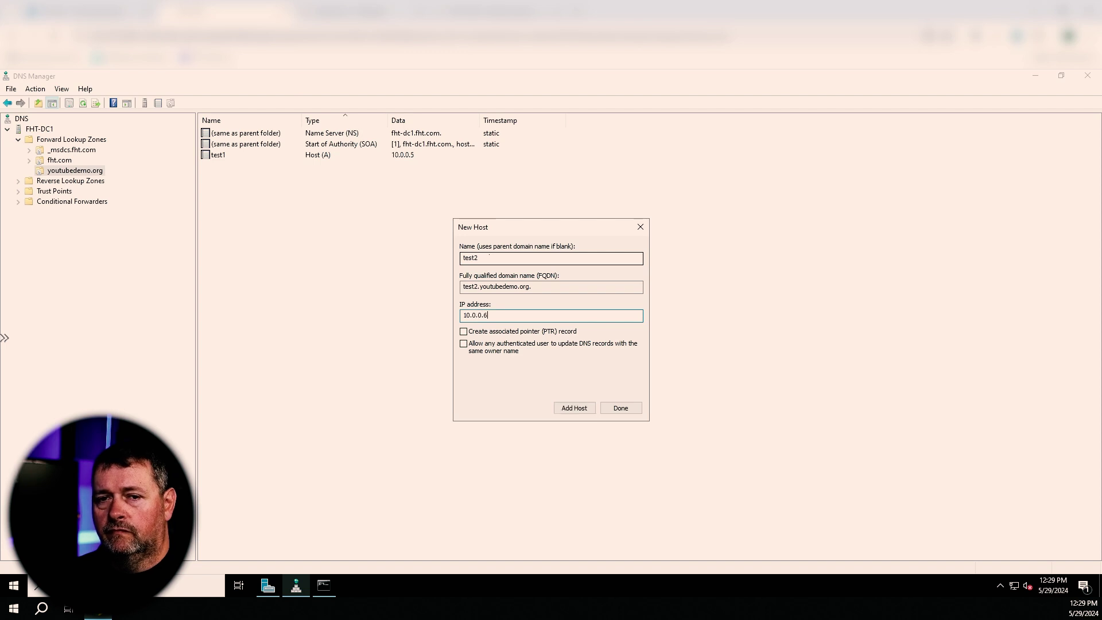
pyautogui.press('Return')
pyautogui.press('Return')
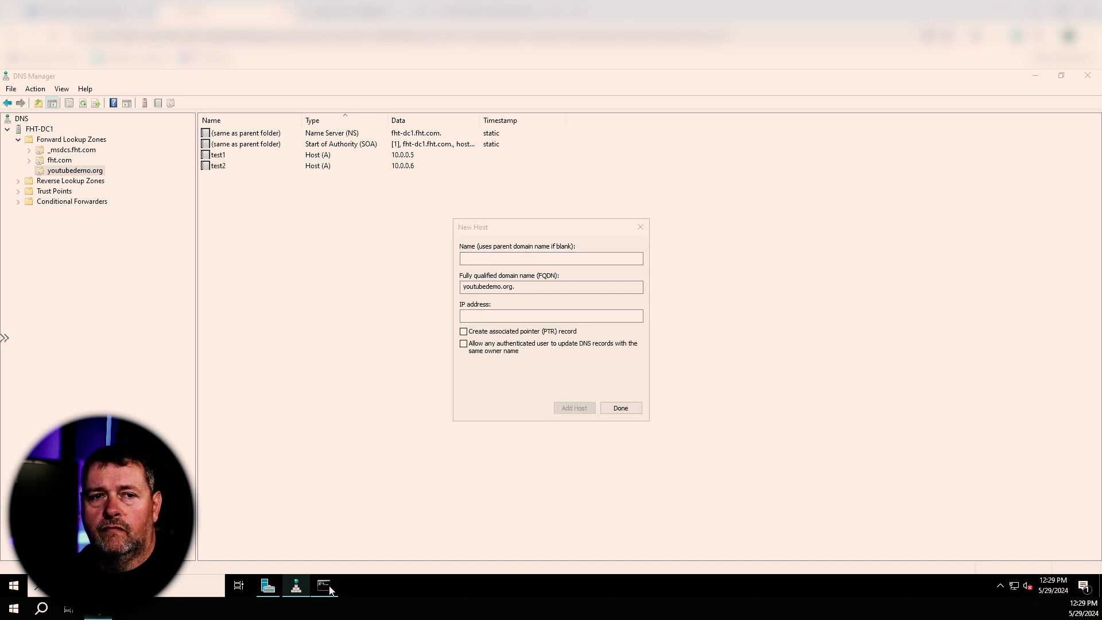
# Step: Exit the interactive nslookup session in Command Prompt
pyautogui.click(323, 586)
pyautogui.click(733, 424)
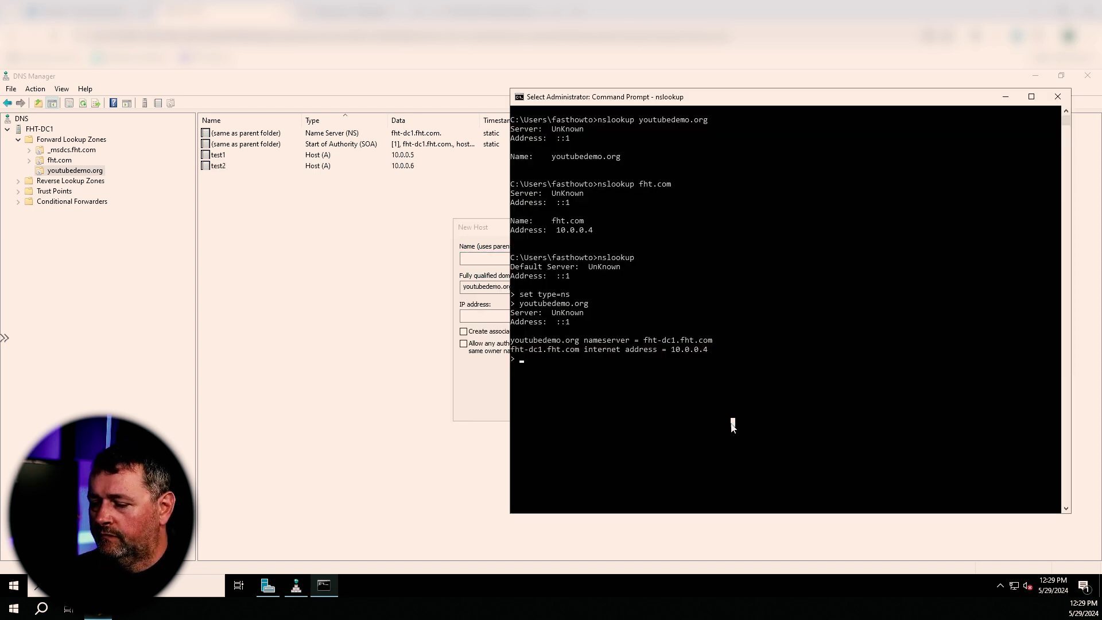
pyautogui.write('set')
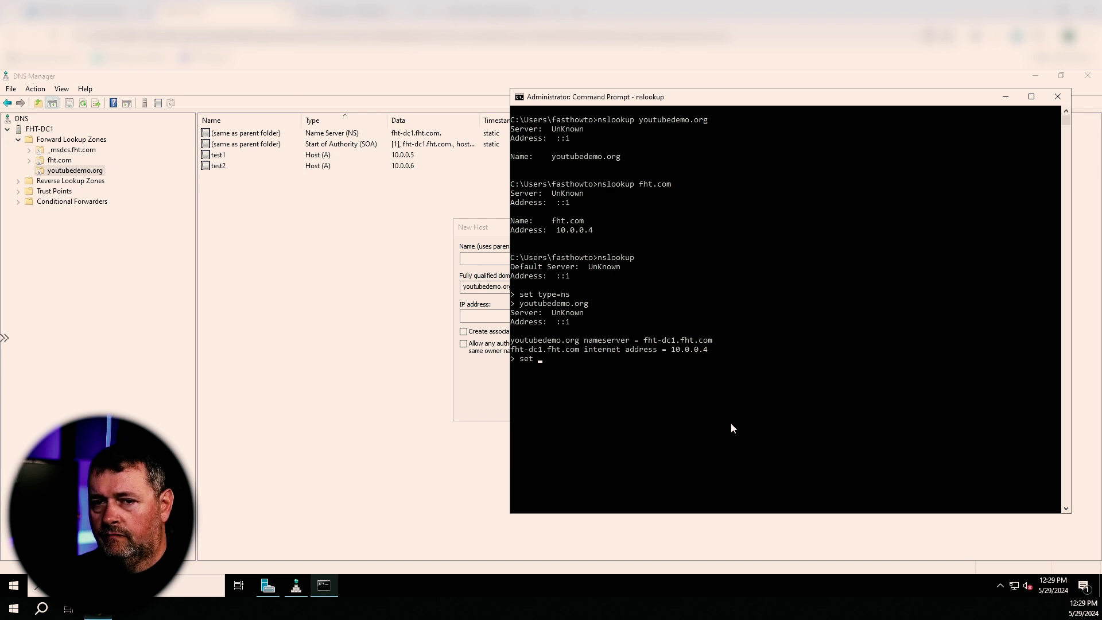
pyautogui.press('BackSpace')
pyautogui.press('BackSpace')
pyautogui.press('BackSpace')
pyautogui.press('BackSpace')
pyautogui.write('exit')
pyautogui.press('Return')
# Step: Look up test1.youtubedemo.org (10.0.0.5) and test2.youtubedemo.org (10.0.0.6)
pyautogui.write('nsloo')
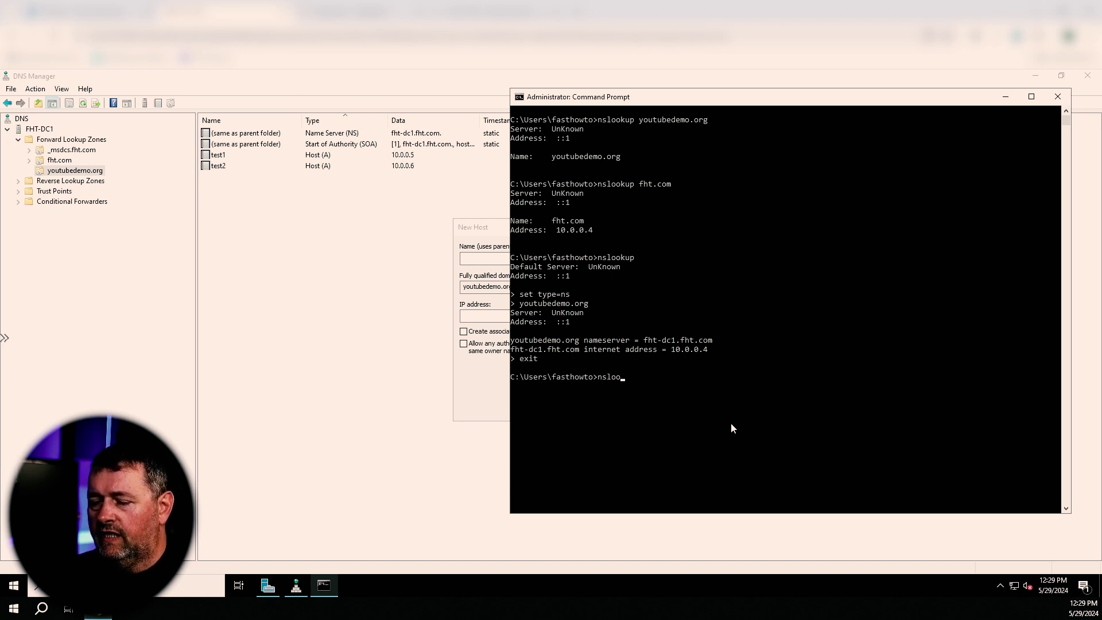
pyautogui.write('kup test1')
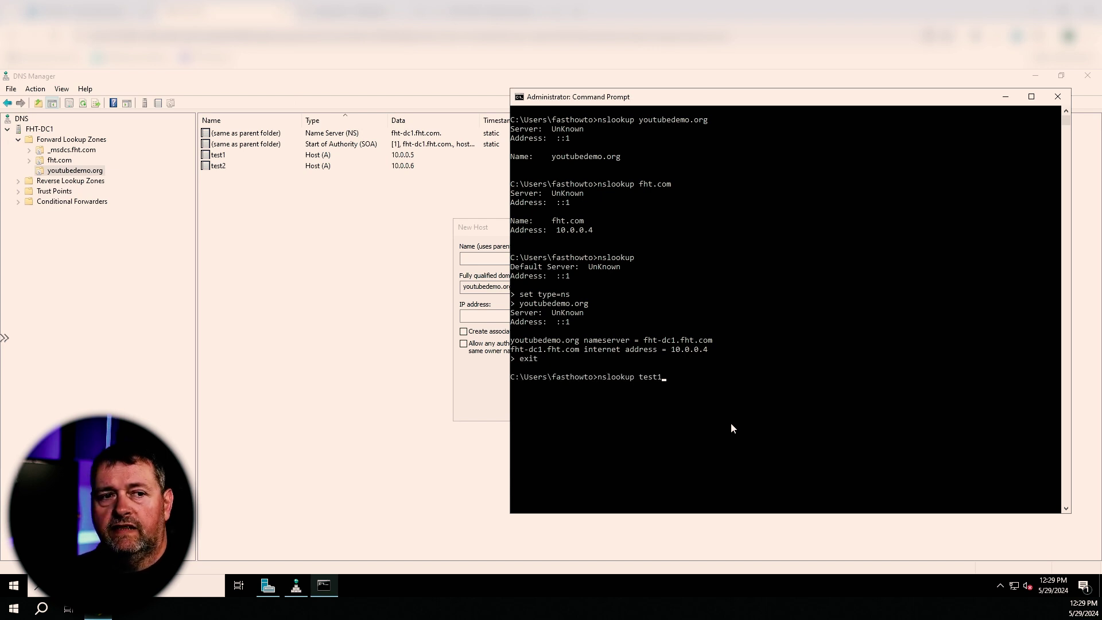
pyautogui.write('.youtubed')
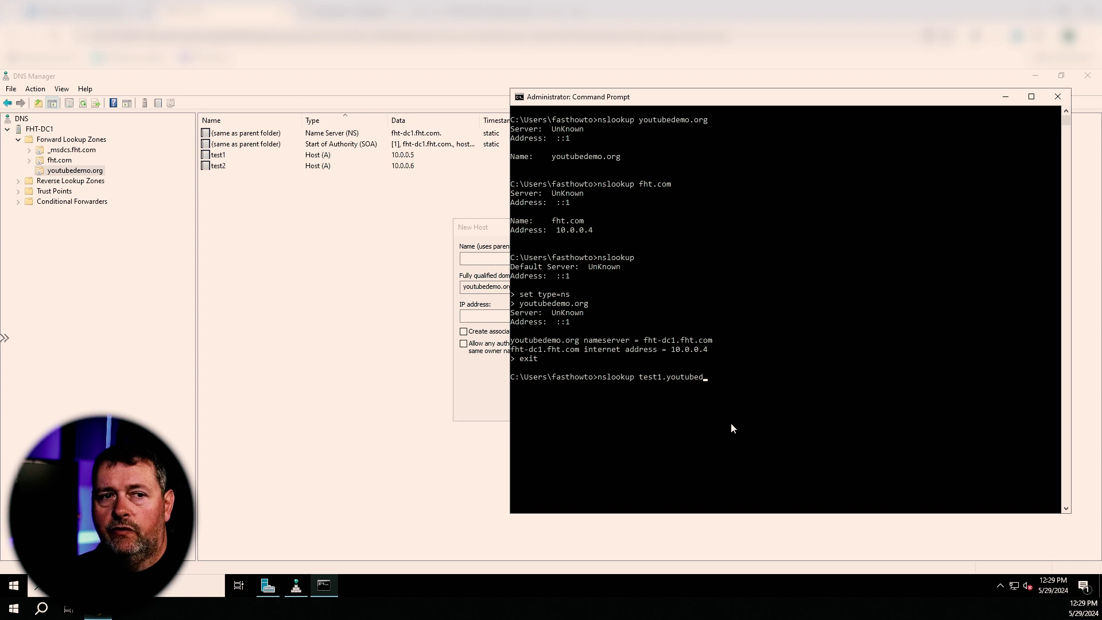
pyautogui.write('emo.org')
pyautogui.press('Return')
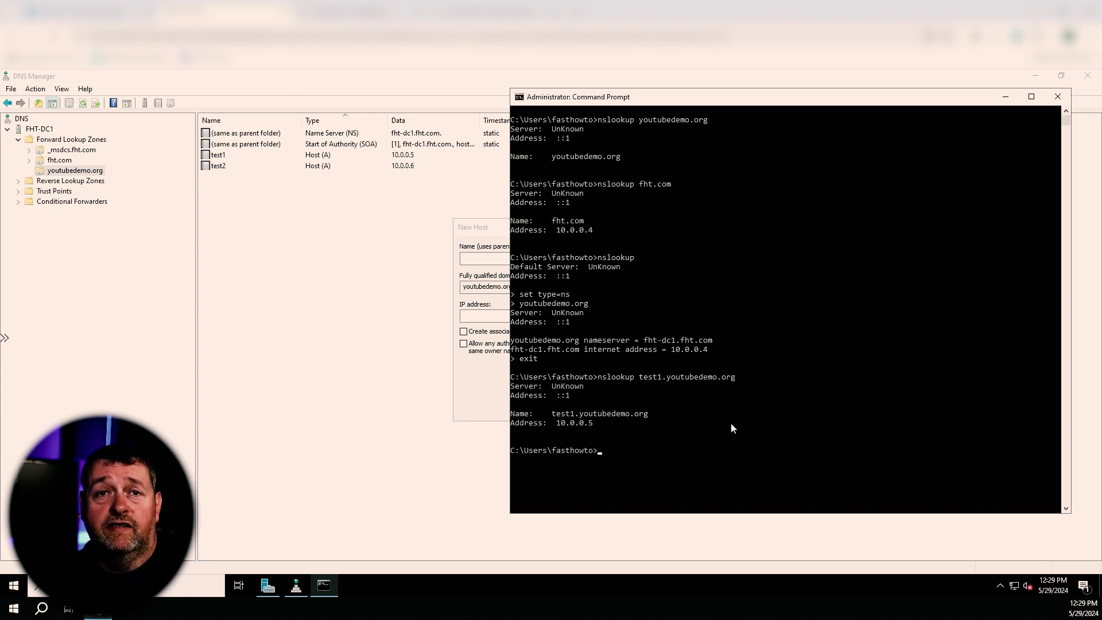
pyautogui.write('ns')
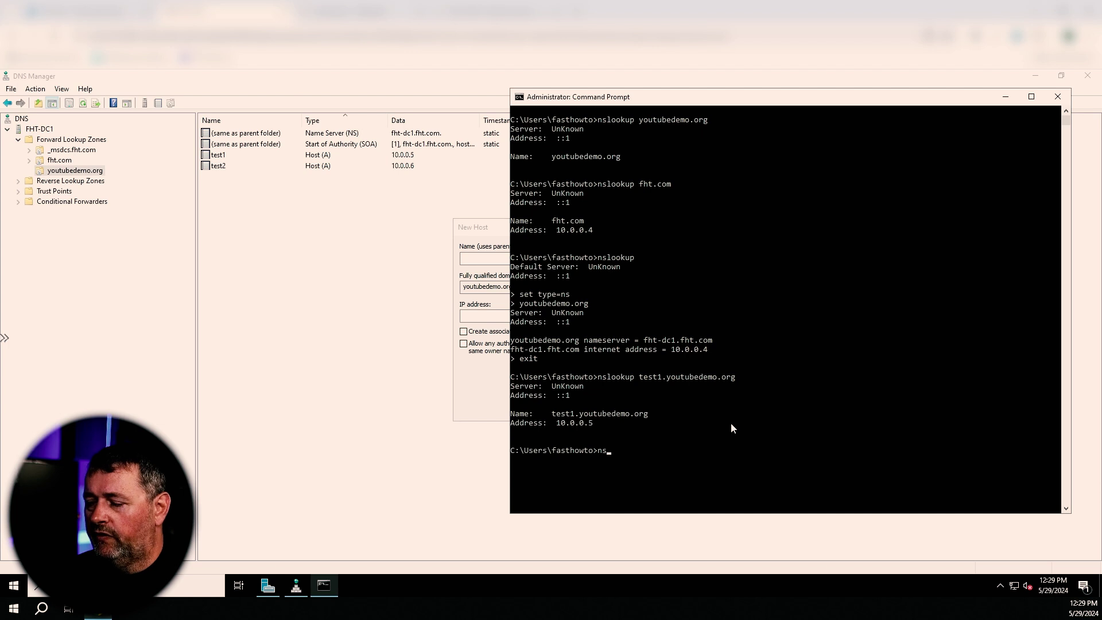
pyautogui.write('lookup test2.youtubedemo.o')
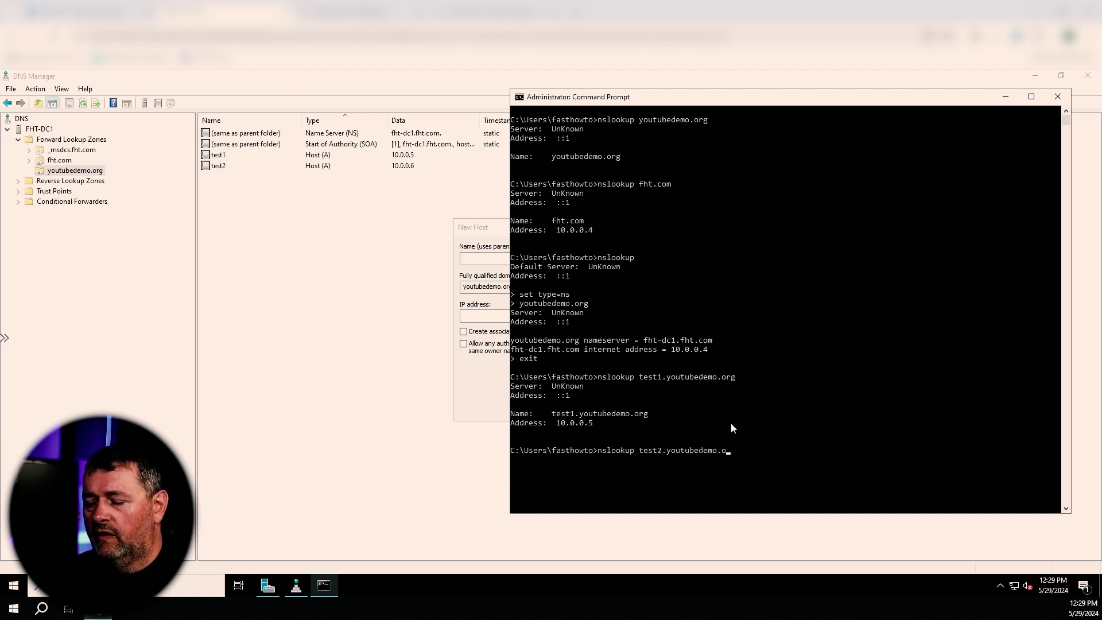
pyautogui.write('rg')
pyautogui.press('Return')
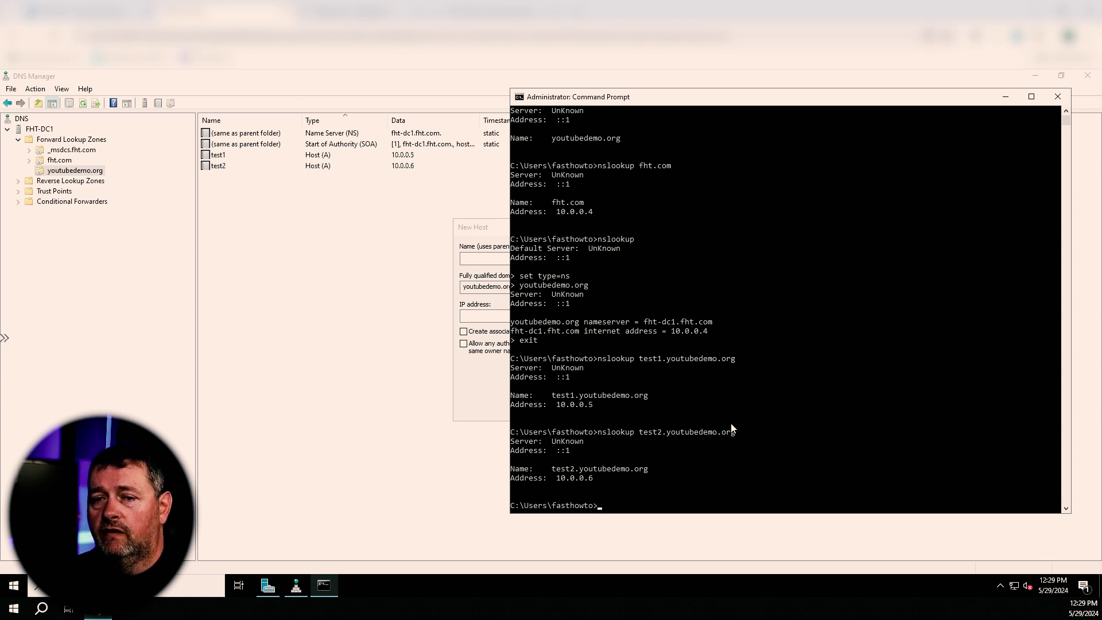
# Step: Start interactive nslookup with the query type set to NS
pyautogui.write('nslookup')
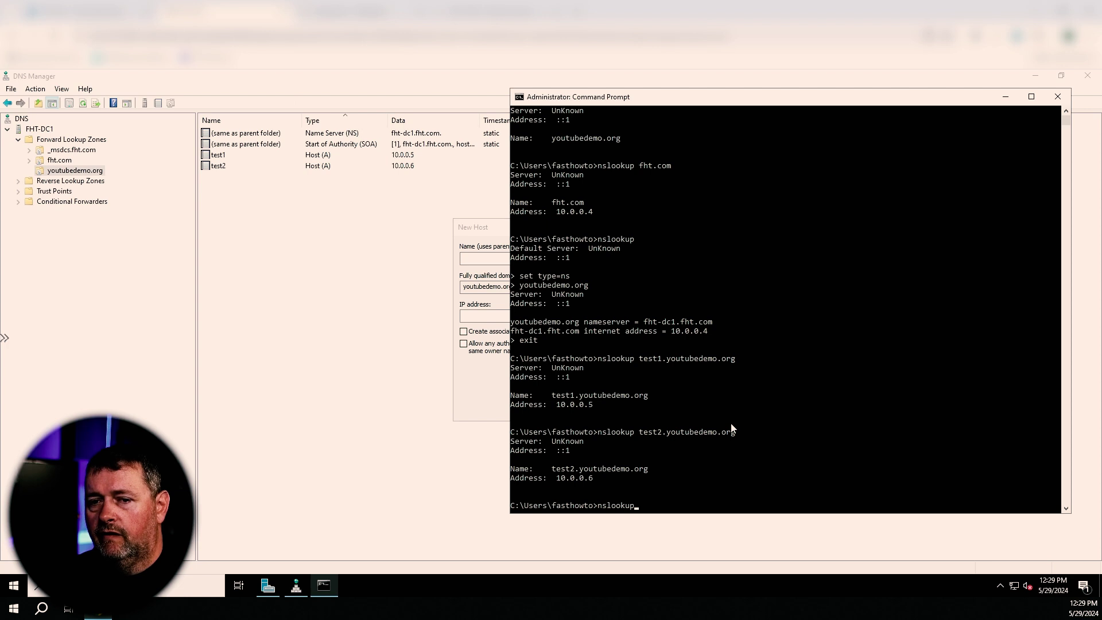
pyautogui.press('Return')
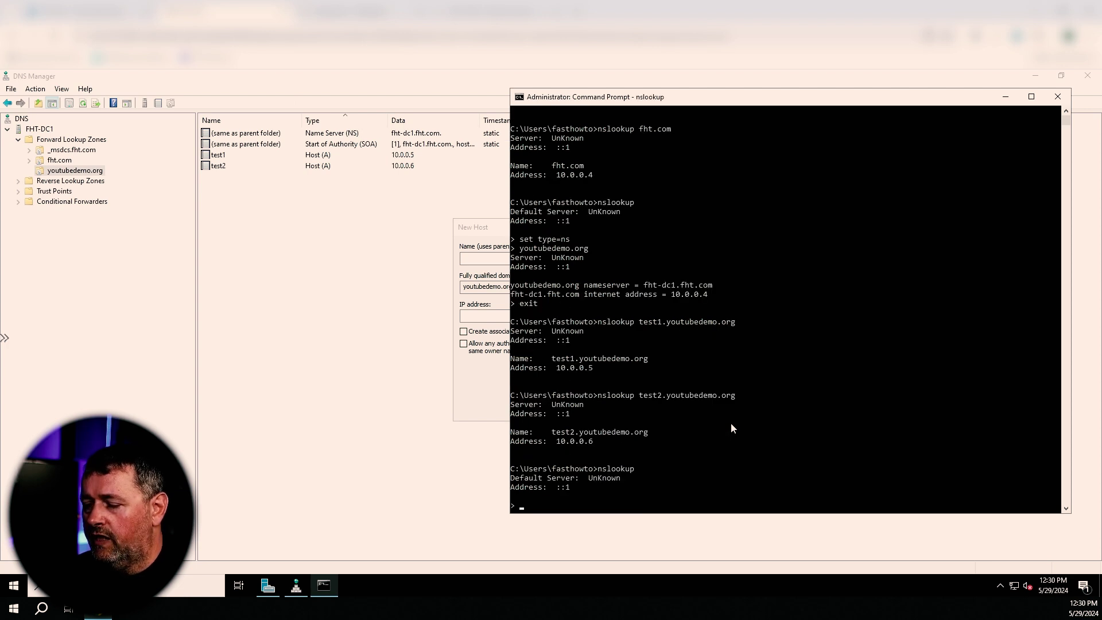
pyautogui.write('set type=ns')
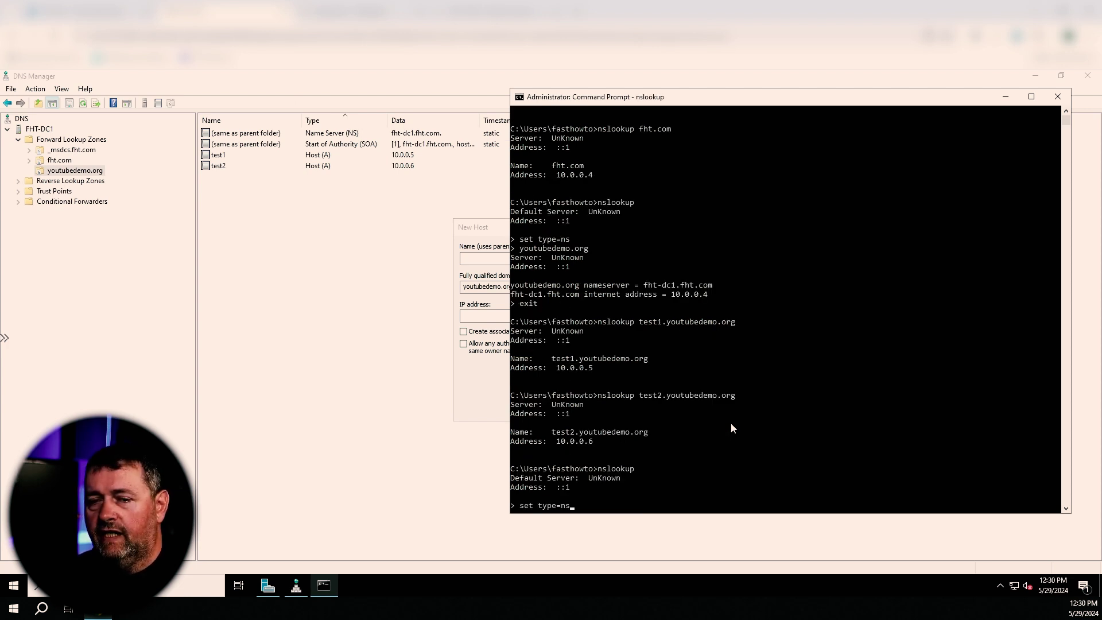
pyautogui.press('Return')
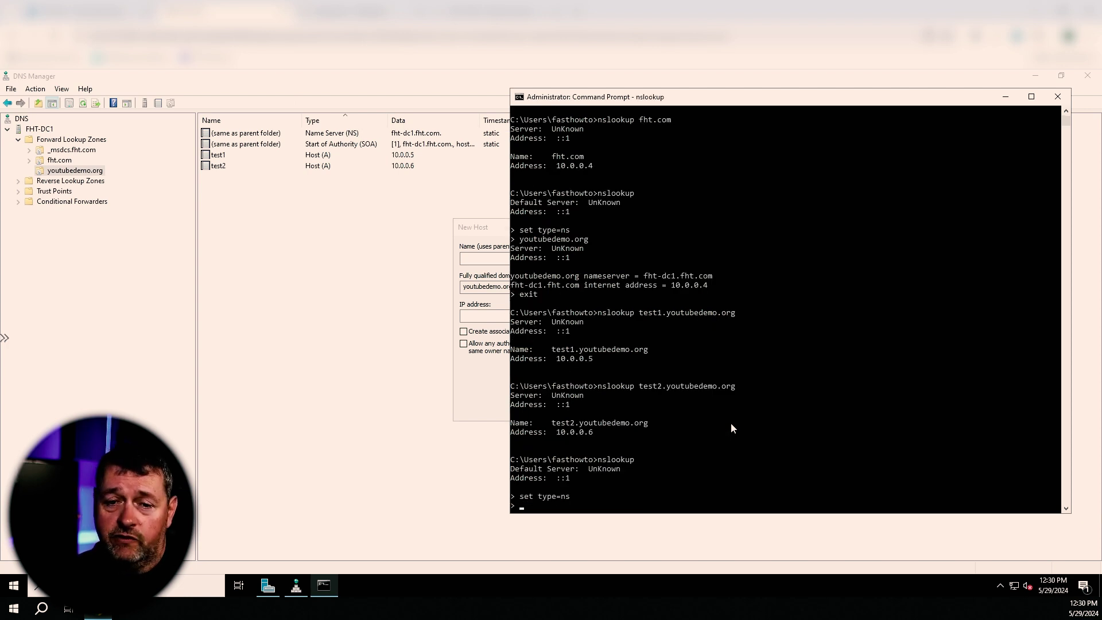
# Step: Query test1.youtubedemo.org, fixing the slash typo, to get the SOA with primary fht-dc1.fht.com
pyautogui.write('tes')
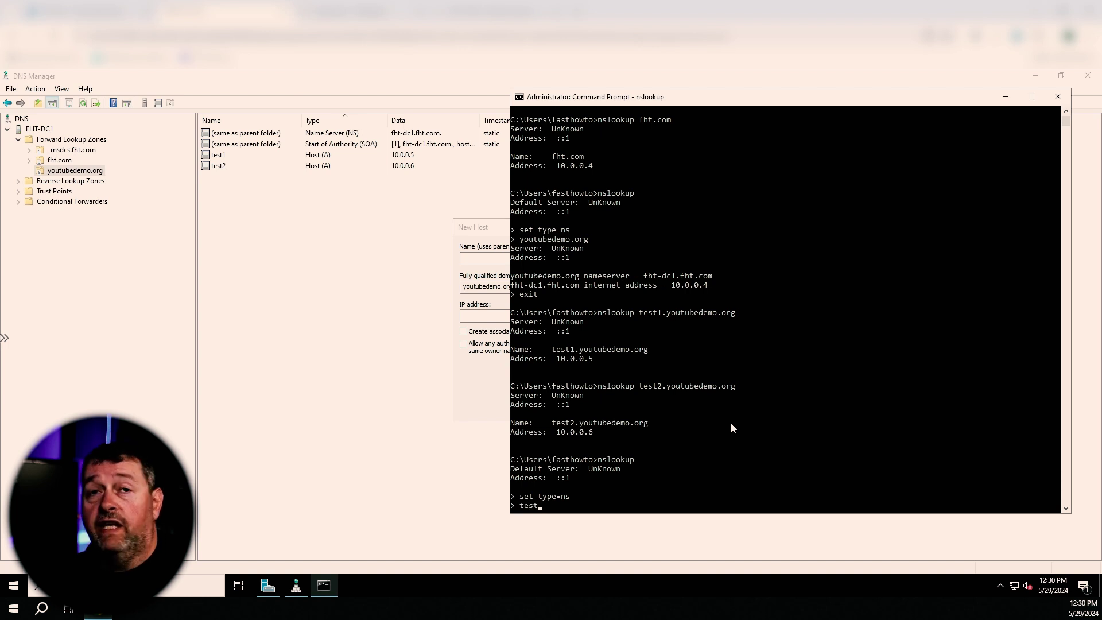
pyautogui.write('t')
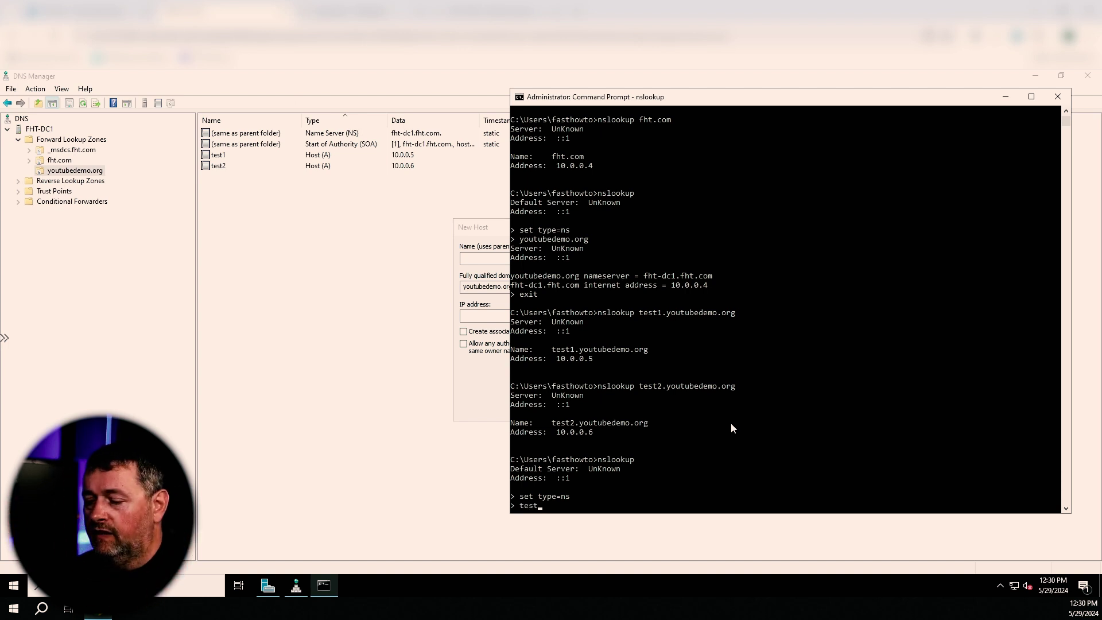
pyautogui.write('1/youtu')
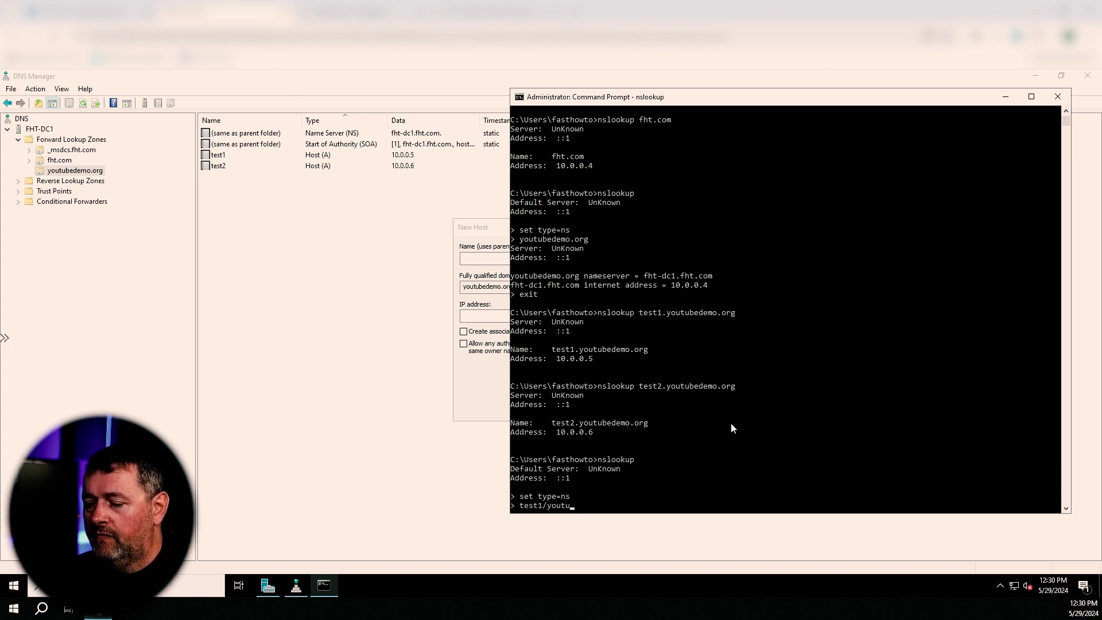
pyautogui.write('bedemo.org')
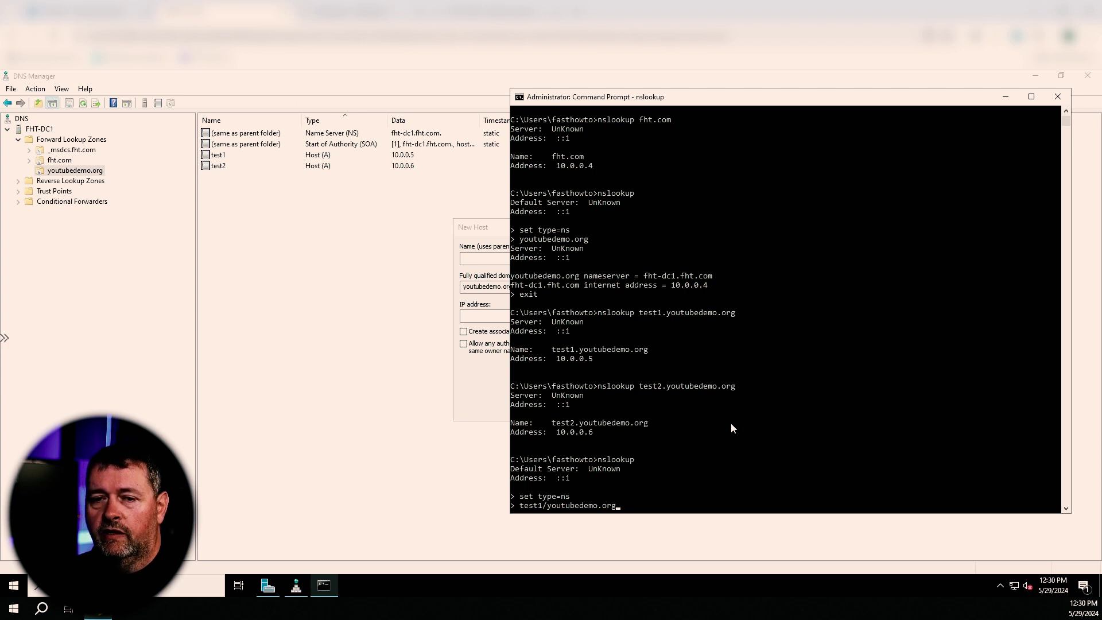
pyautogui.press('Return')
pyautogui.press('Up')
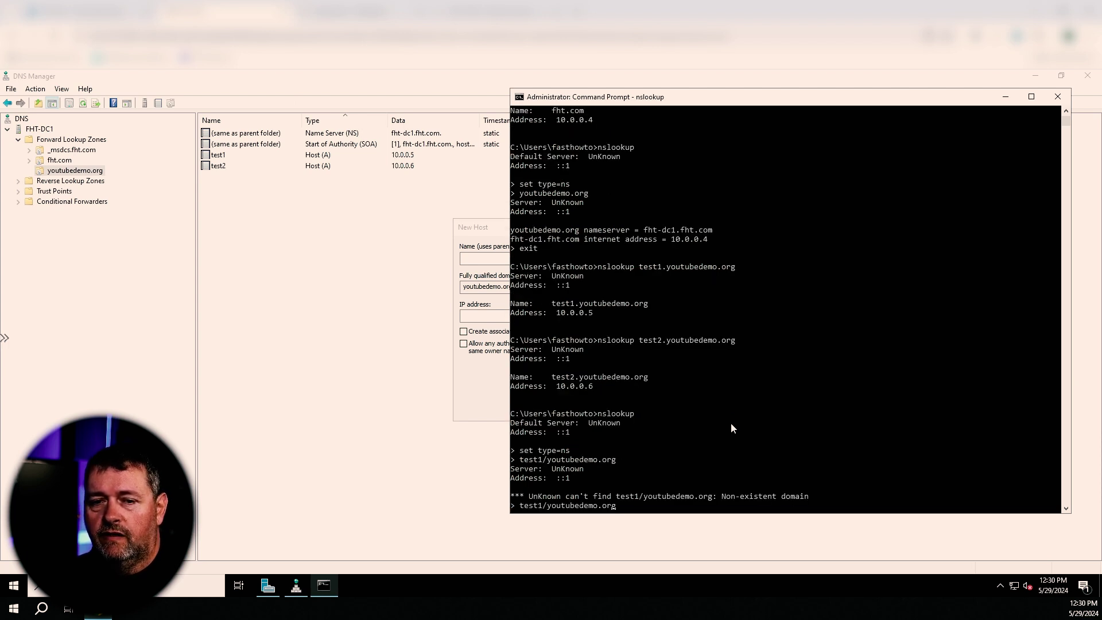
pyautogui.press('Left')
pyautogui.press('Left')
pyautogui.press('Left')
pyautogui.press('Left')
pyautogui.press('Left')
pyautogui.press('Left')
pyautogui.press('Left')
pyautogui.press('Left')
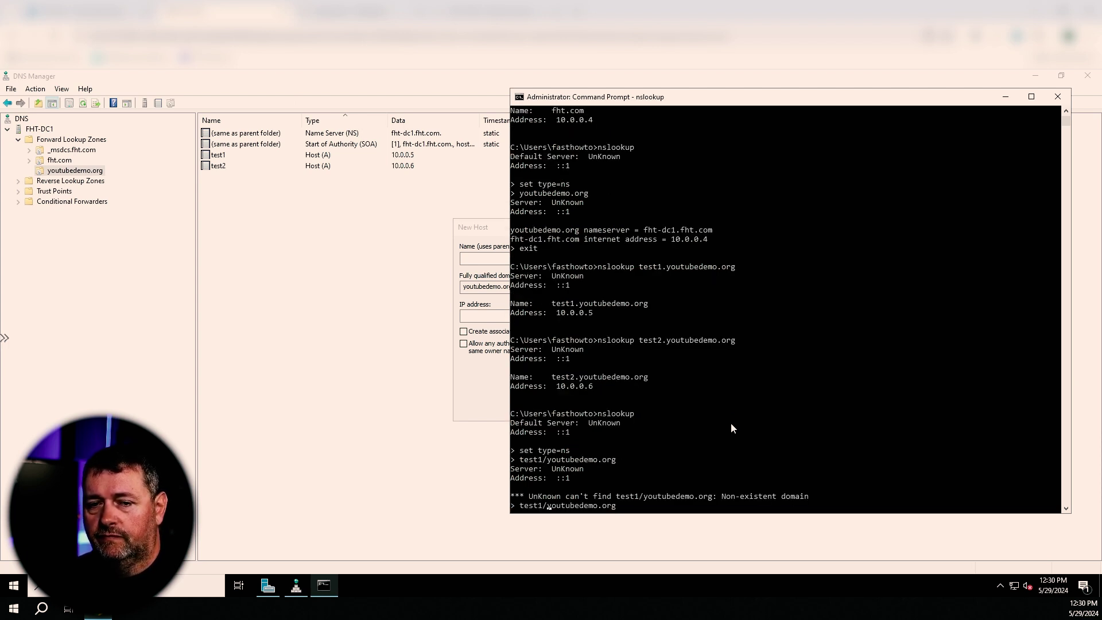
pyautogui.press('BackSpace')
pyautogui.write('.')
pyautogui.press('Return')
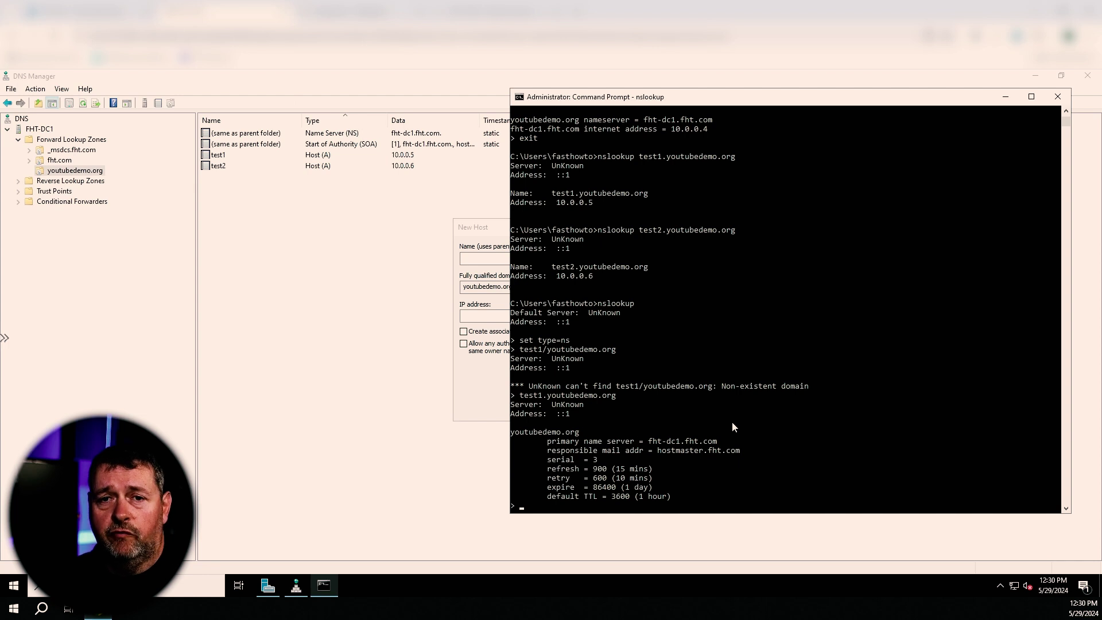
# Step: Query youtubedemo.org's name servers and highlight the fht-dc1.fht.com answer and authority details
pyautogui.press('Up')
pyautogui.press('Up')
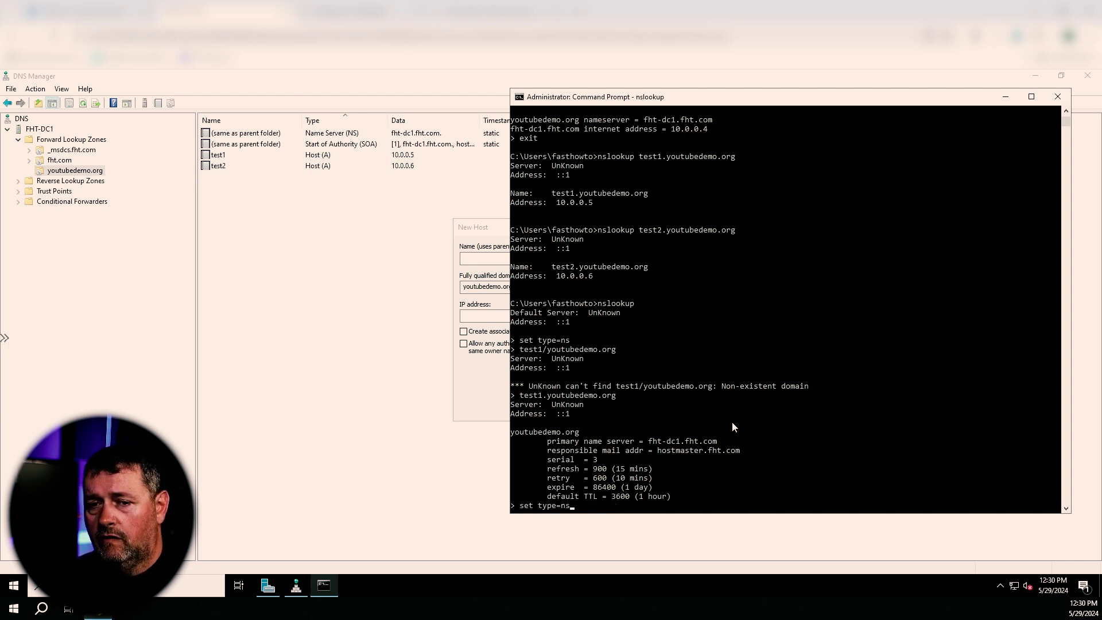
pyautogui.press('BackSpace')
pyautogui.press('BackSpace')
pyautogui.press('BackSpace')
pyautogui.press('BackSpace')
pyautogui.press('BackSpace')
pyautogui.press('BackSpace')
pyautogui.press('BackSpace')
pyautogui.press('BackSpace')
pyautogui.press('BackSpace')
pyautogui.press('BackSpace')
pyautogui.press('BackSpace')
pyautogui.write('you')
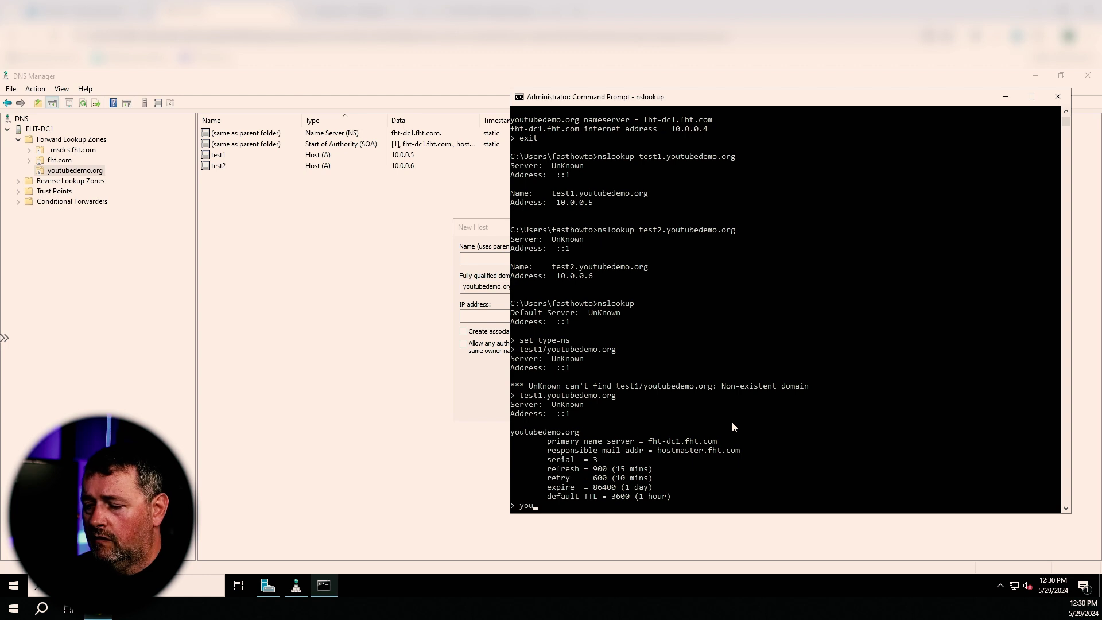
pyautogui.write('tubedemo.org')
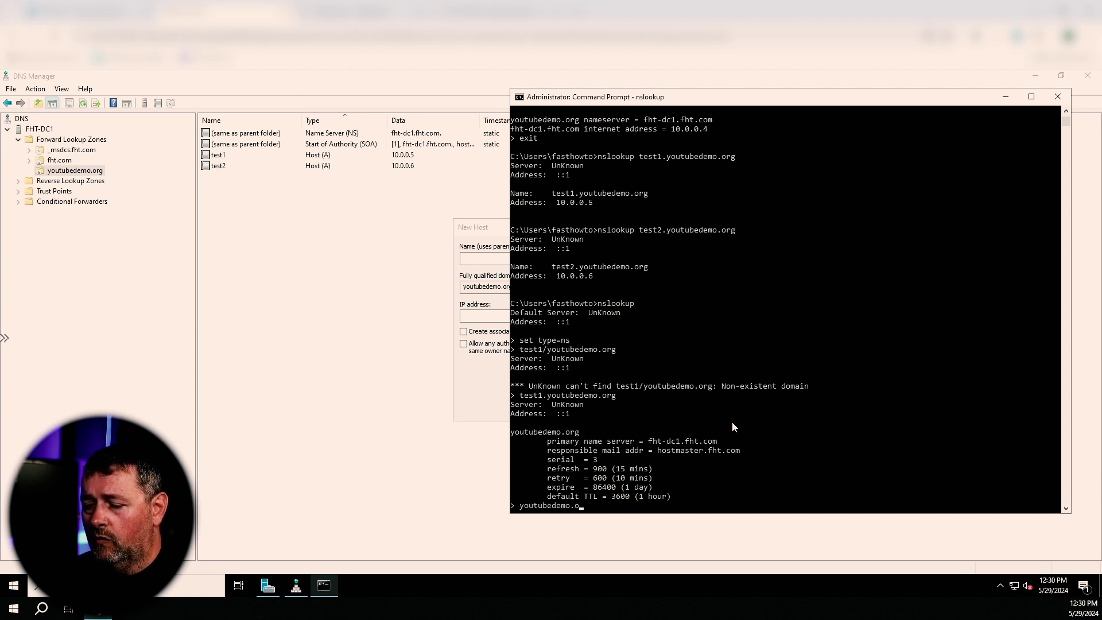
pyautogui.press('Return')
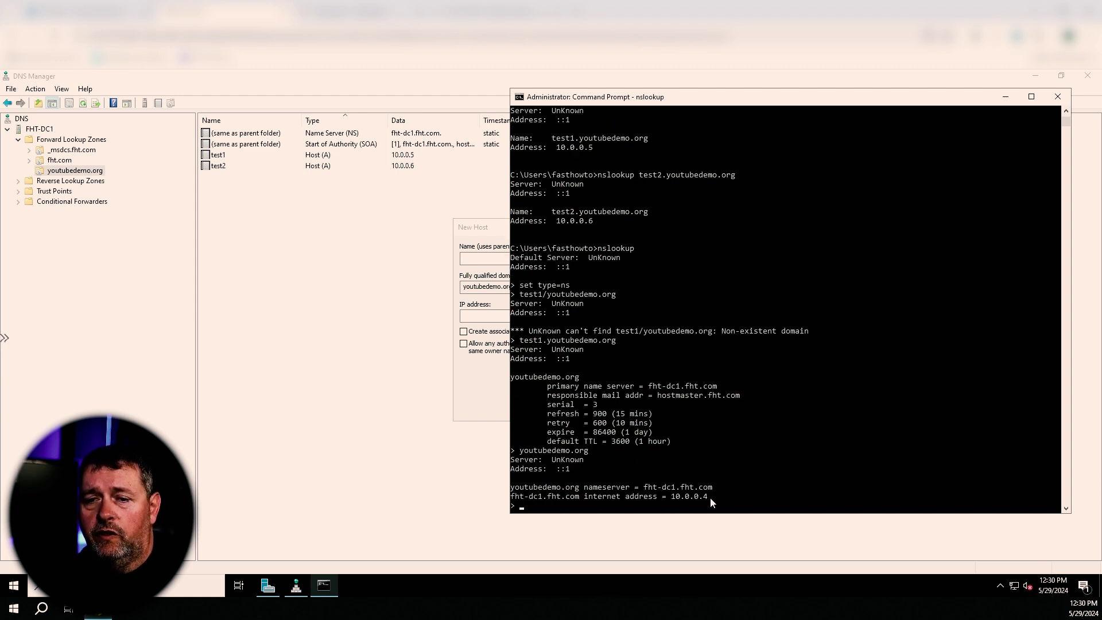
pyautogui.moveTo(710, 497); pyautogui.dragTo(510, 488)
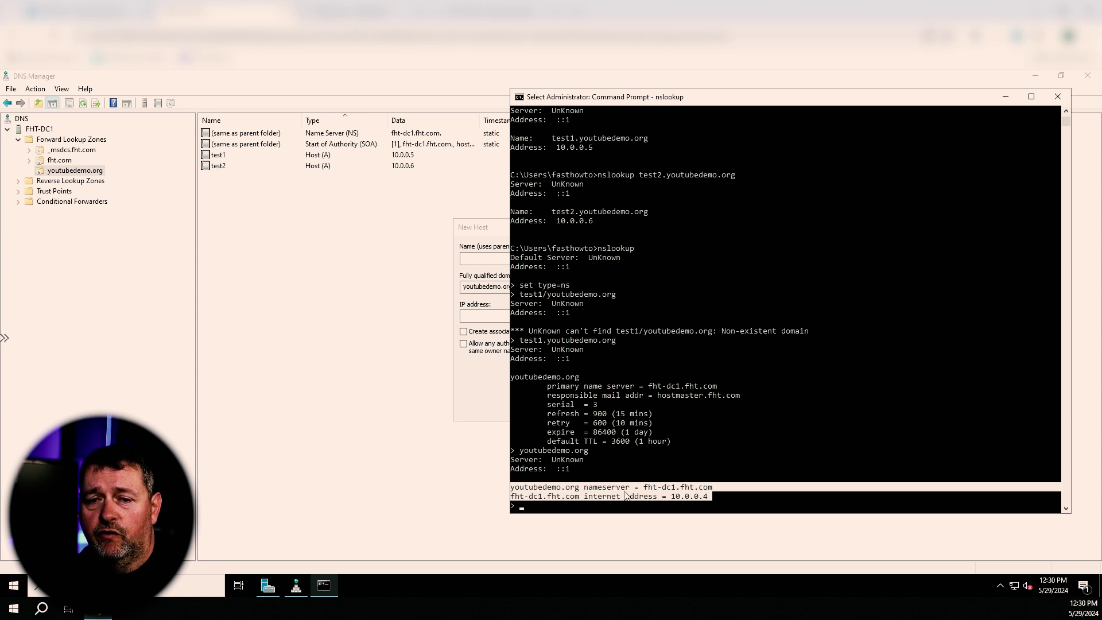
pyautogui.moveTo(679, 441); pyautogui.dragTo(498, 379)
pyautogui.click(688, 440)
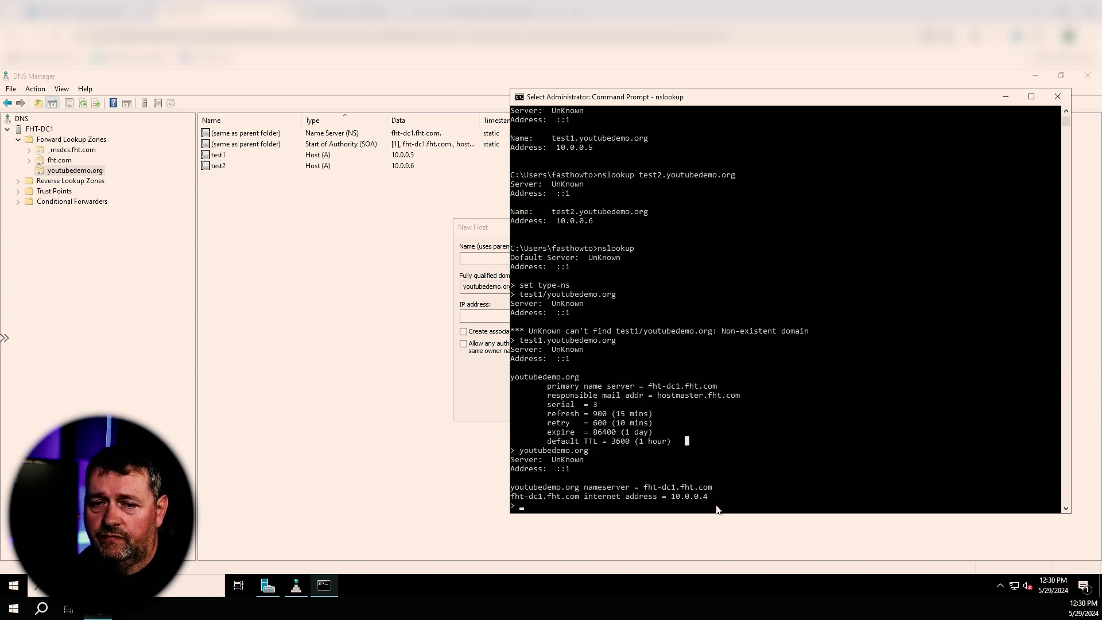
# Step: Query fht.com's name servers and highlight the fht-dc1.fht.com at 10.0.0.4 result
pyautogui.write('fht.')
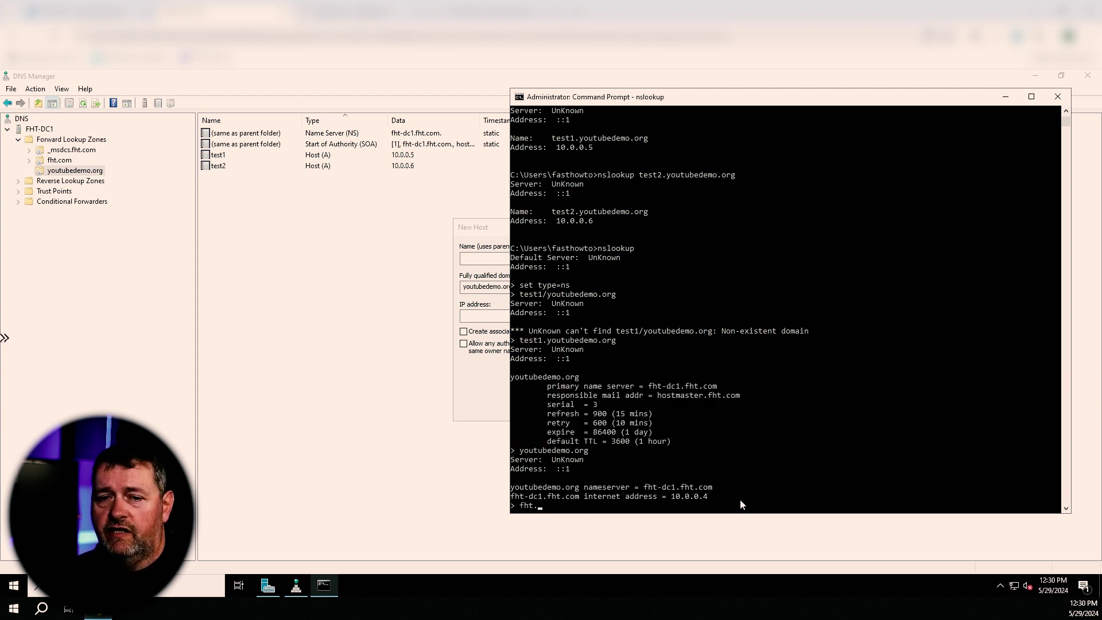
pyautogui.write('com')
pyautogui.press('Return')
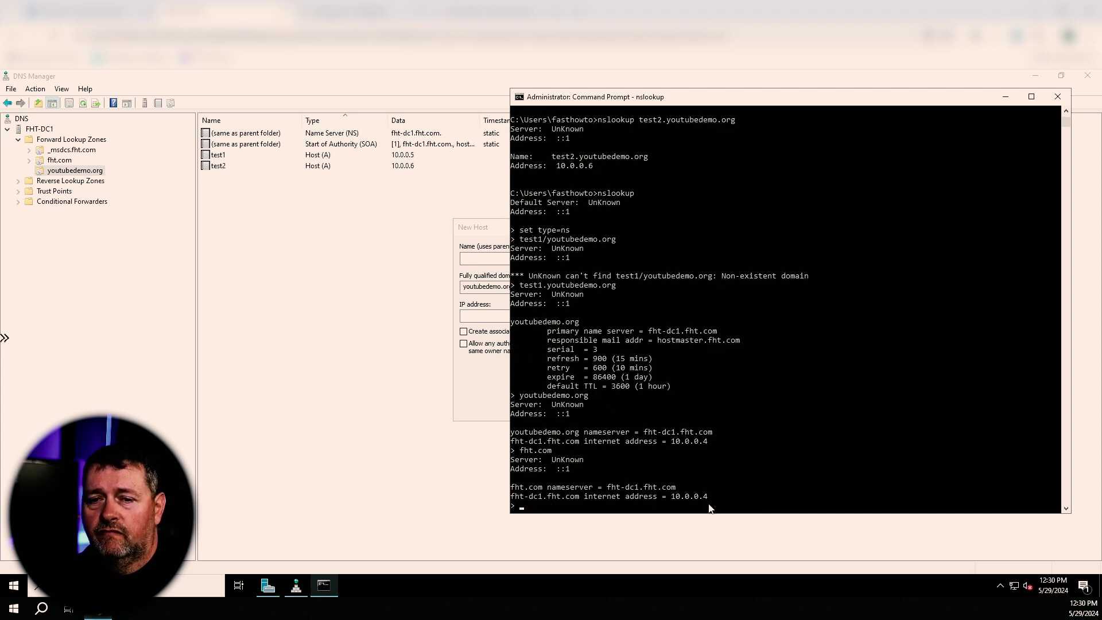
pyautogui.moveTo(721, 497); pyautogui.dragTo(510, 487)
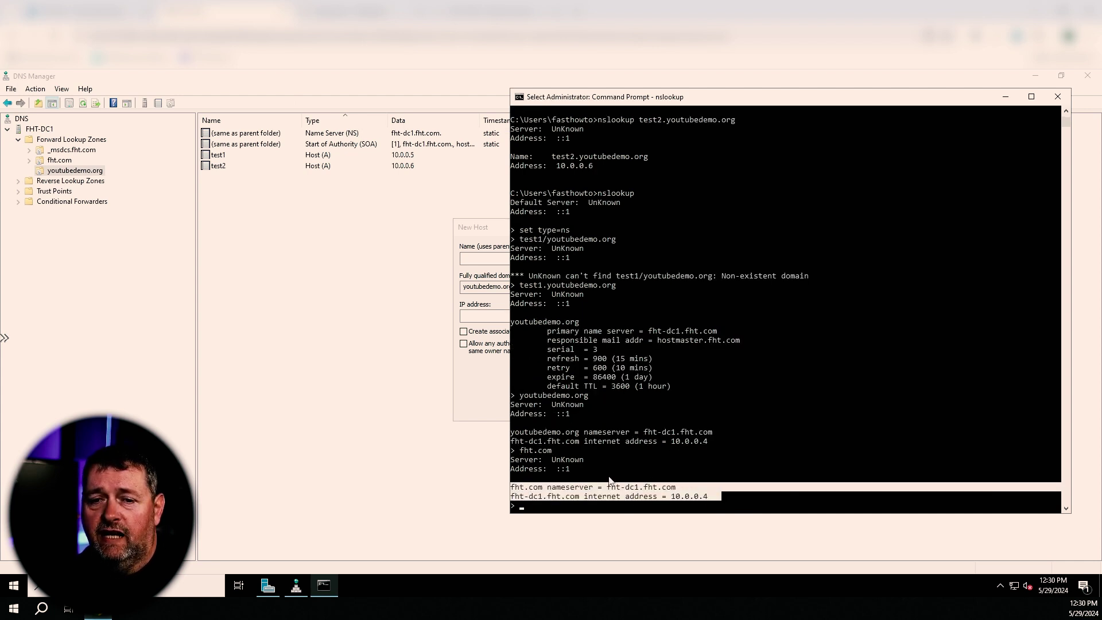
pyautogui.click(688, 451)
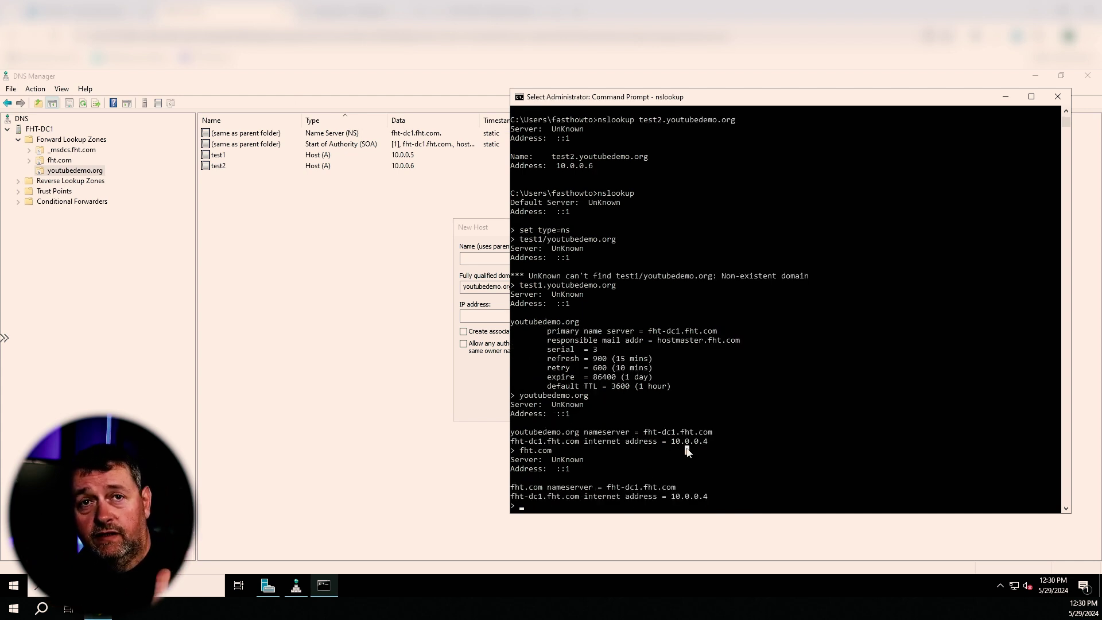
# Step: Query google.com's name servers and highlight the four nameservers and their addresses
pyautogui.press('Escape')
pyautogui.write('google.com')
pyautogui.press('Return')
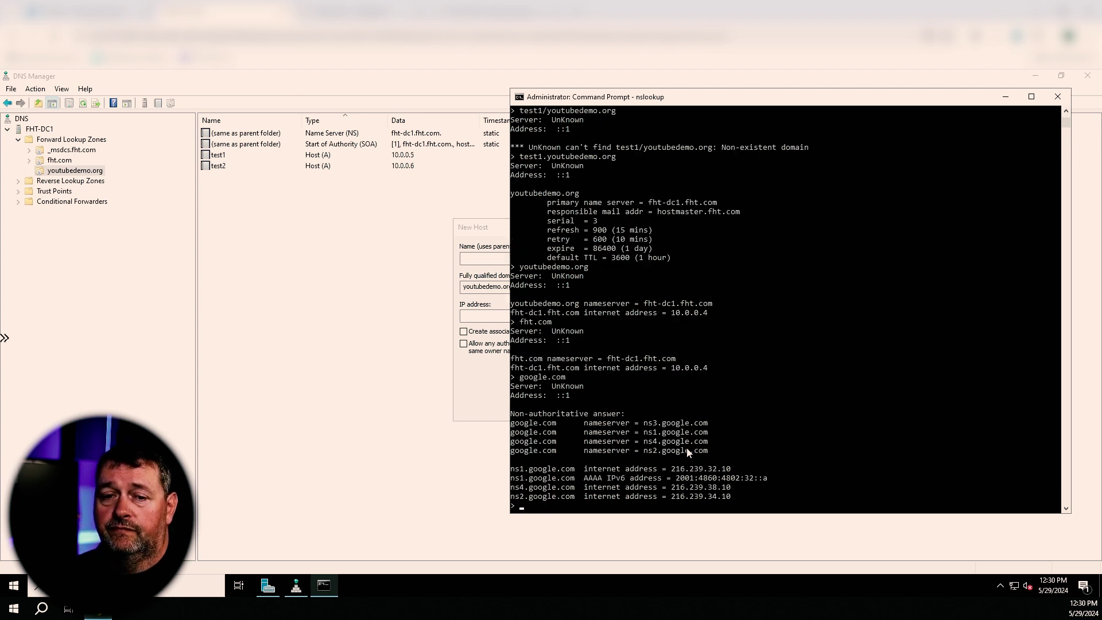
pyautogui.moveTo(712, 450); pyautogui.dragTo(513, 427)
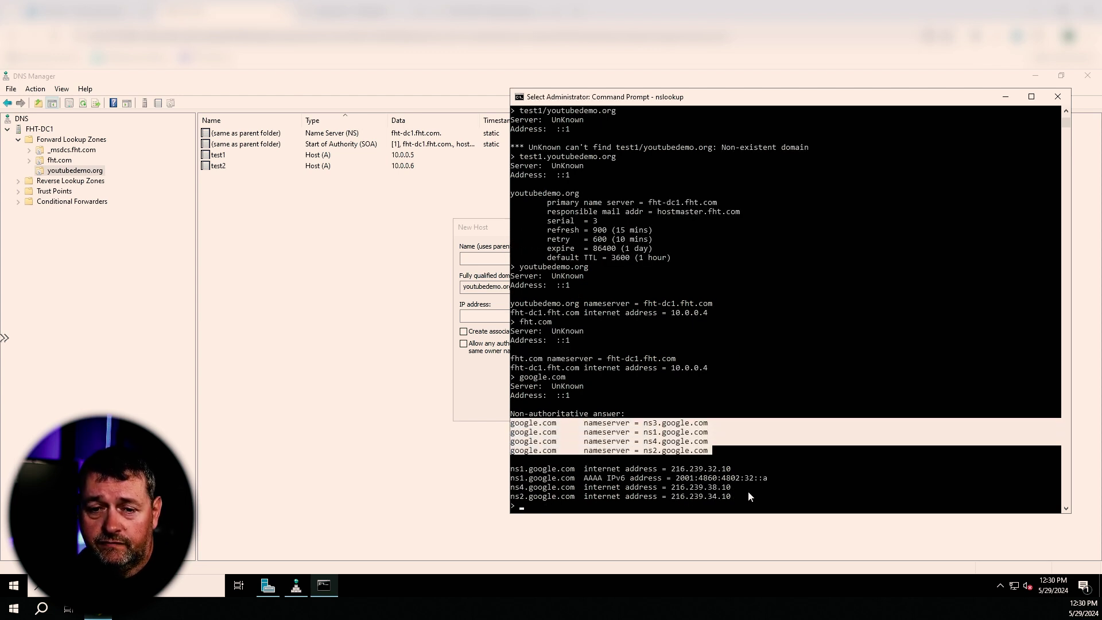
pyautogui.moveTo(748, 497); pyautogui.dragTo(520, 468)
pyautogui.click(691, 388)
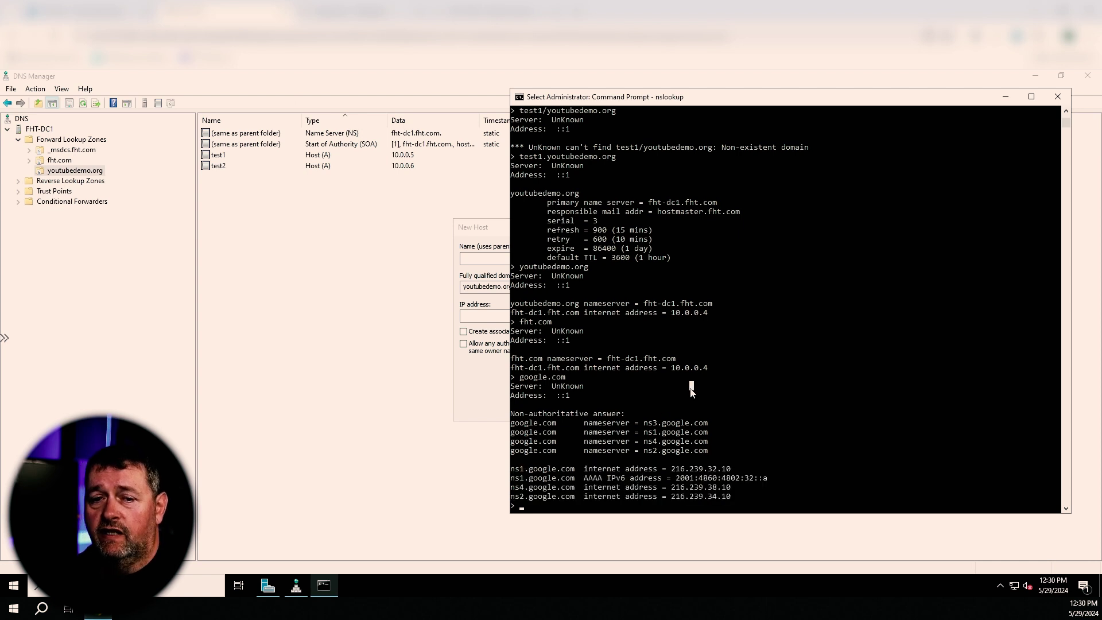
# Step: Query duckdns.org's name servers and highlight the nine nameserver lines
pyautogui.write('ns.org')
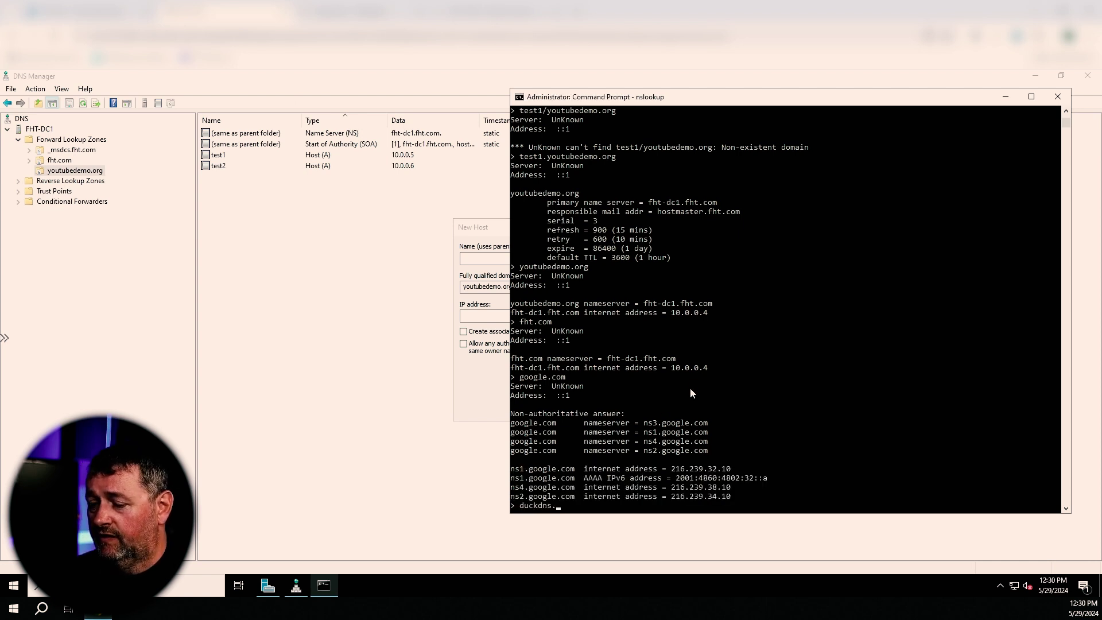
pyautogui.press('Return')
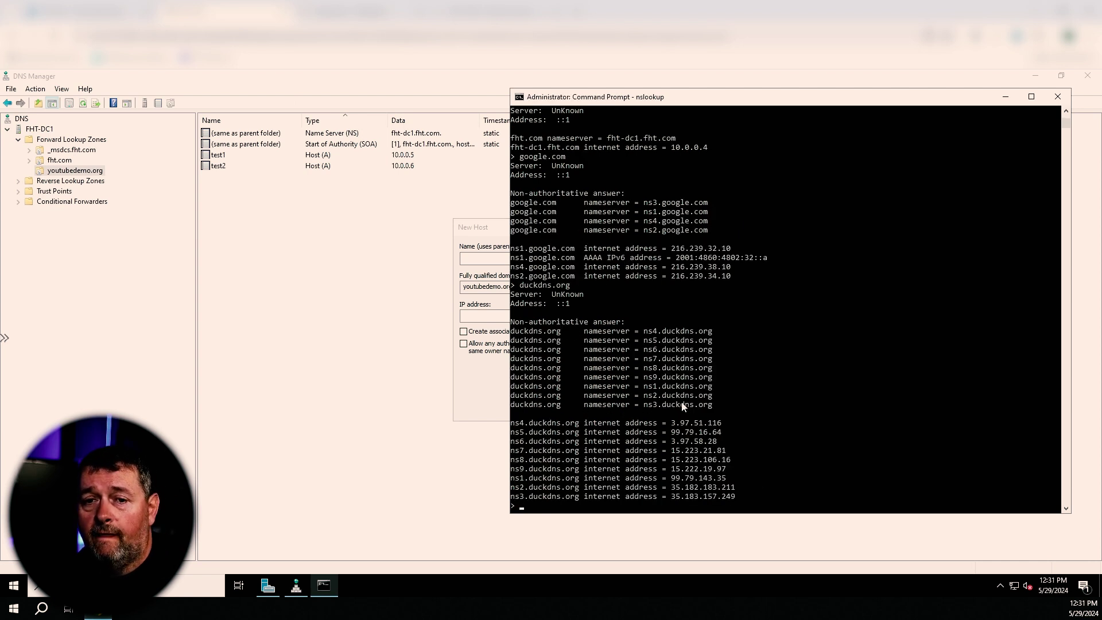
pyautogui.moveTo(721, 403); pyautogui.dragTo(510, 333)
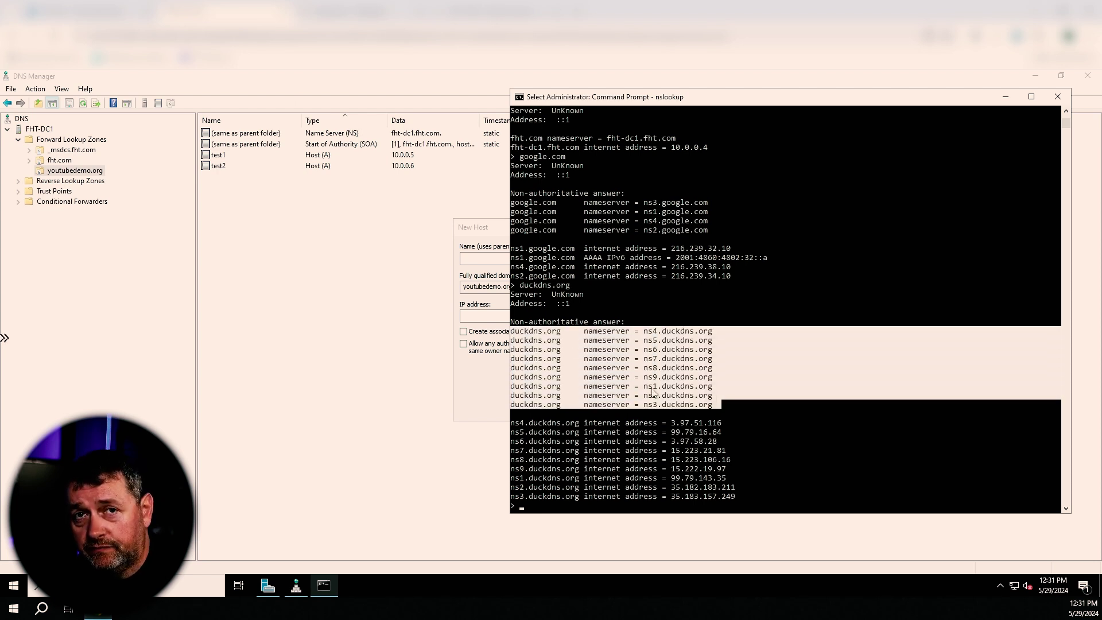
pyautogui.click(793, 433)
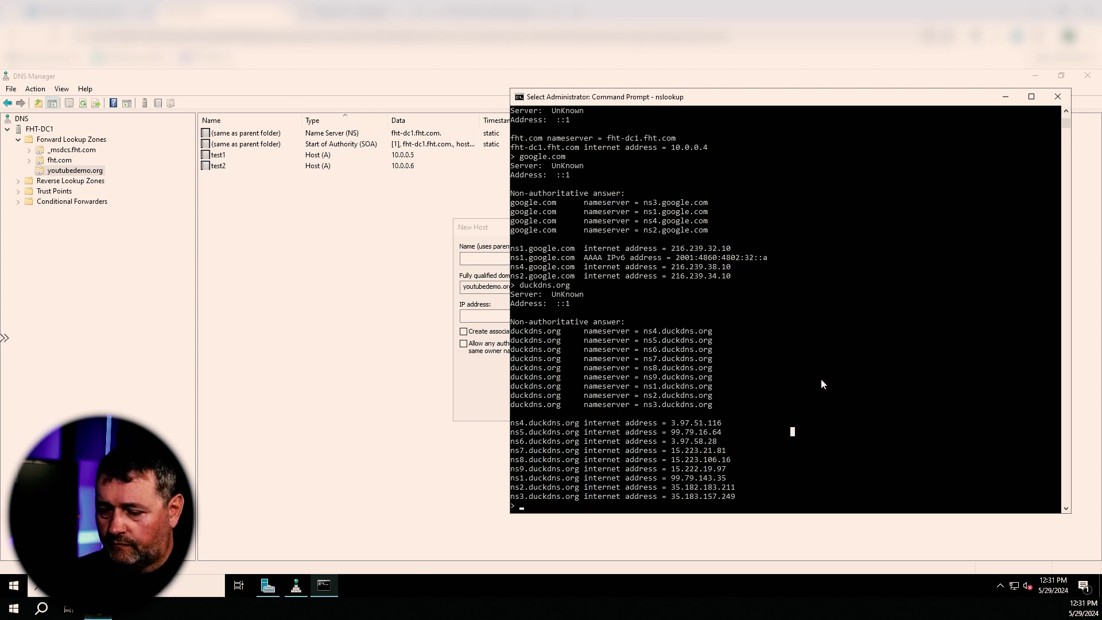
# Step: Look up support.microsoft.com and highlight its akamaiedge canonical-name alias chain
pyautogui.write('support.mic')
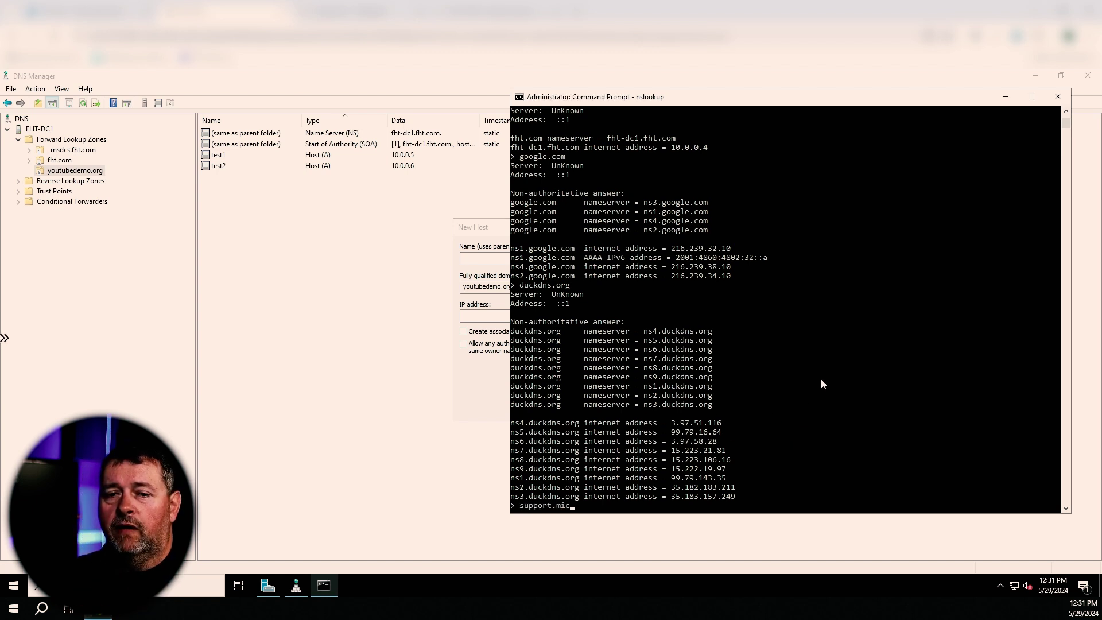
pyautogui.write('rosoft.com')
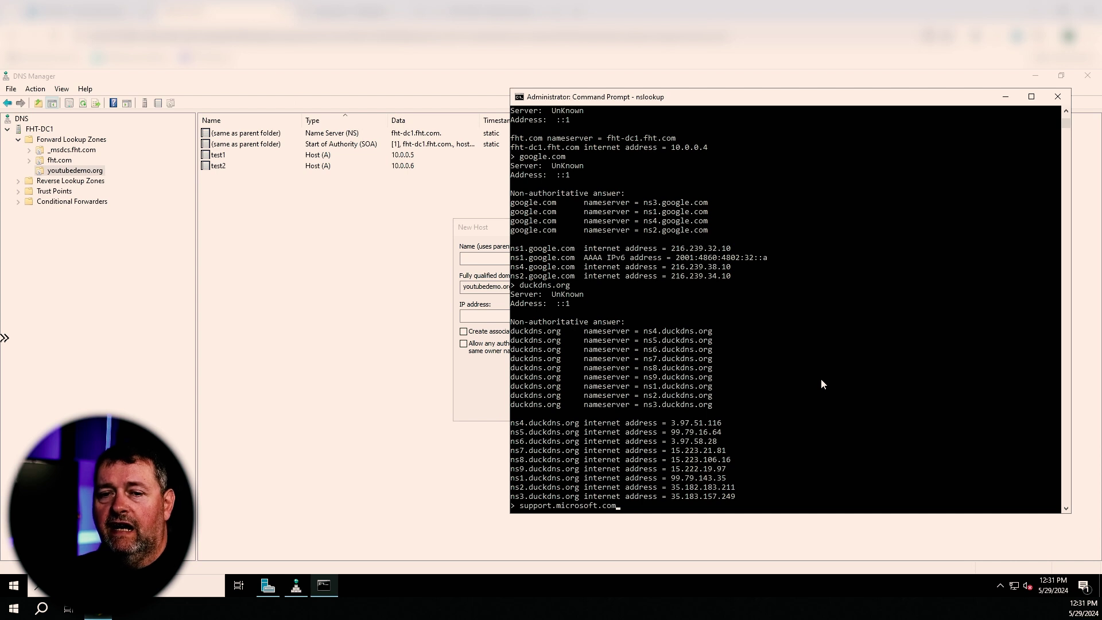
pyautogui.press('Return')
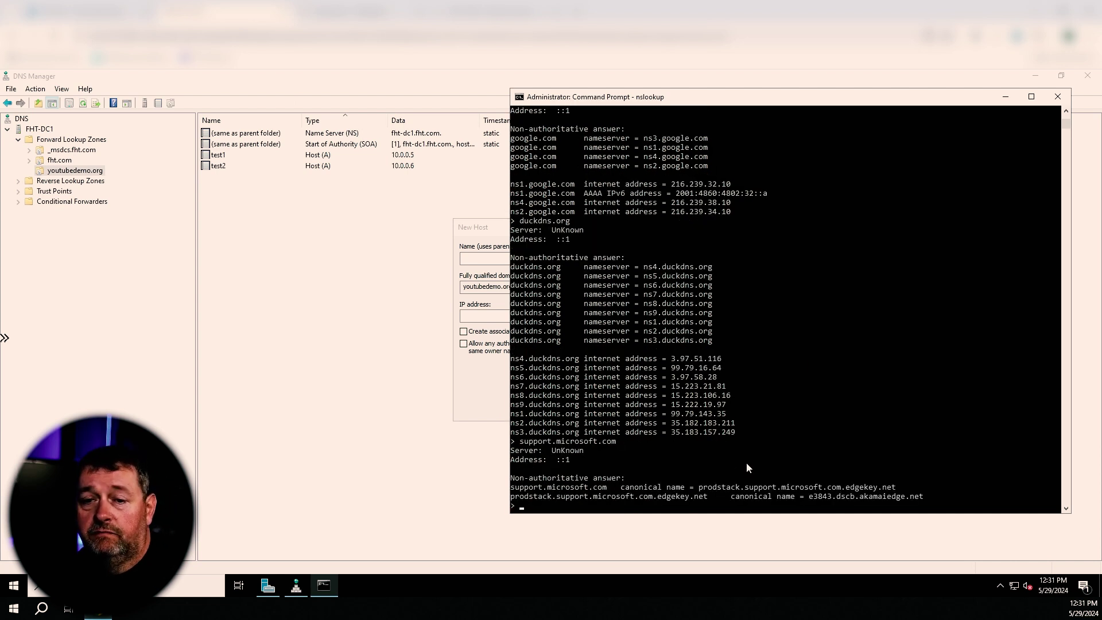
pyautogui.moveTo(925, 495); pyautogui.dragTo(725, 494)
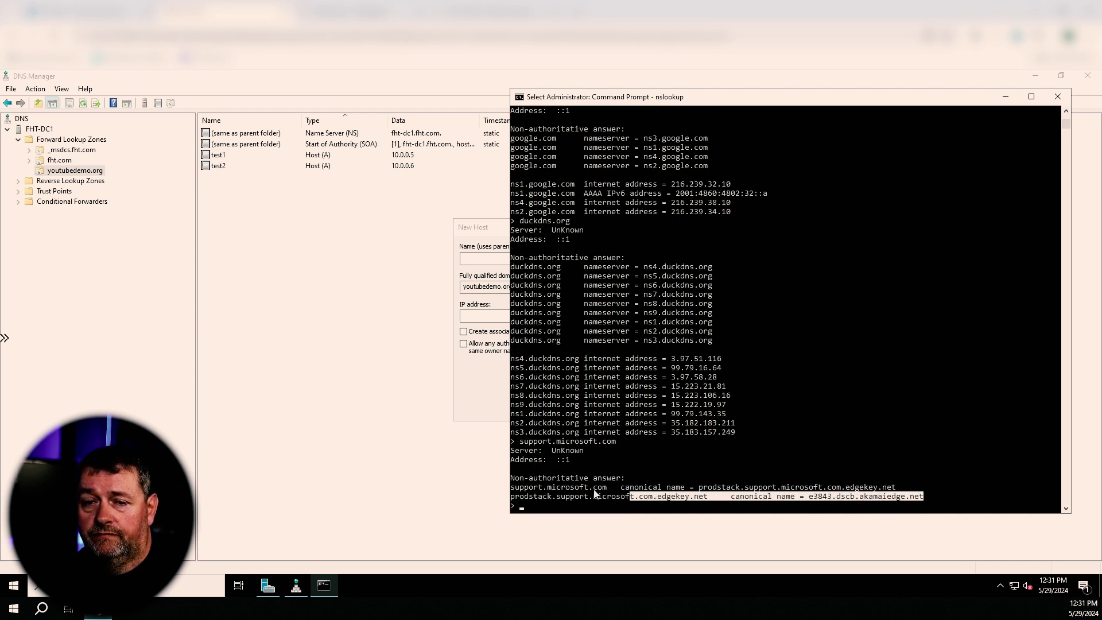
pyautogui.moveTo(594, 495); pyautogui.dragTo(511, 488)
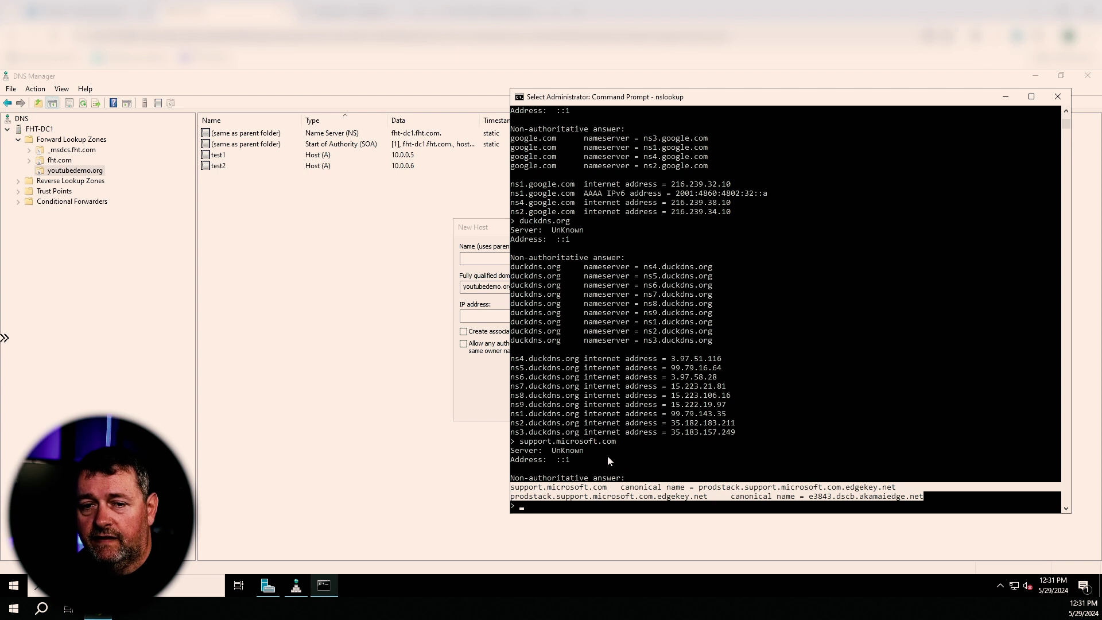
pyautogui.moveTo(519, 441); pyautogui.dragTo(620, 443)
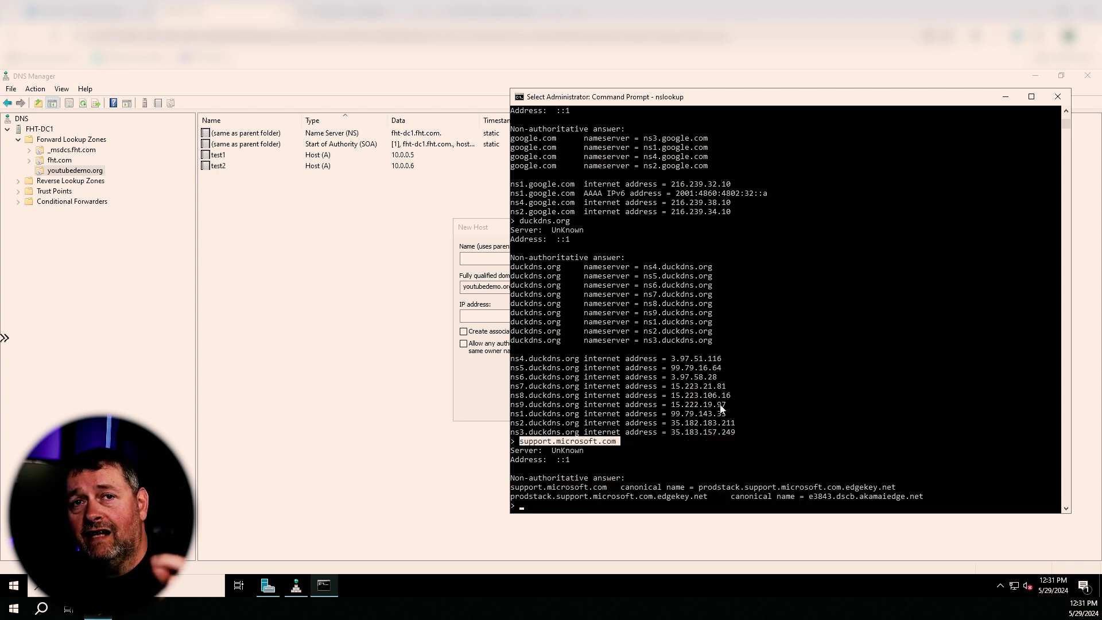
pyautogui.click(811, 332)
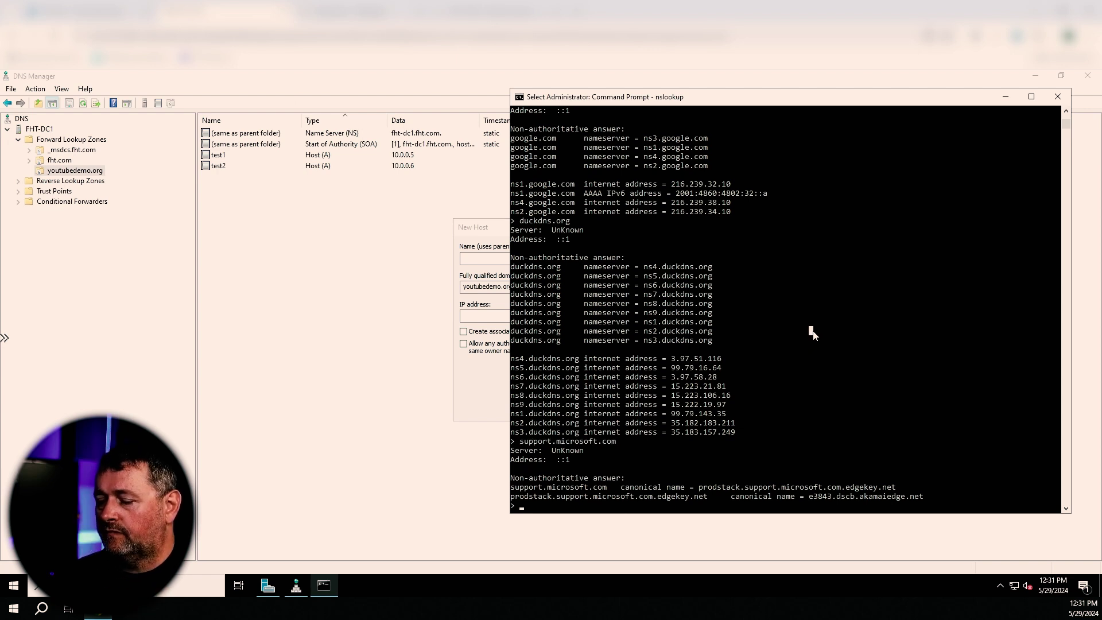
pyautogui.write('set t')
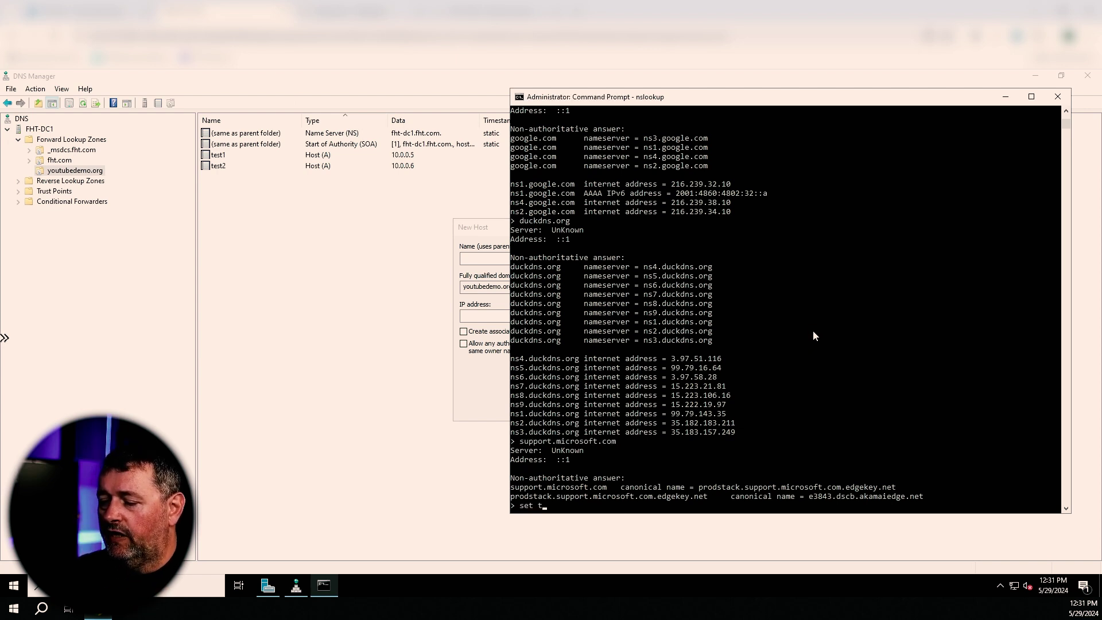
pyautogui.write('ype=a')
# Step: Switch nslookup to A records and look up studio.youtube.com, revealing it as an alias
pyautogui.press('Return')
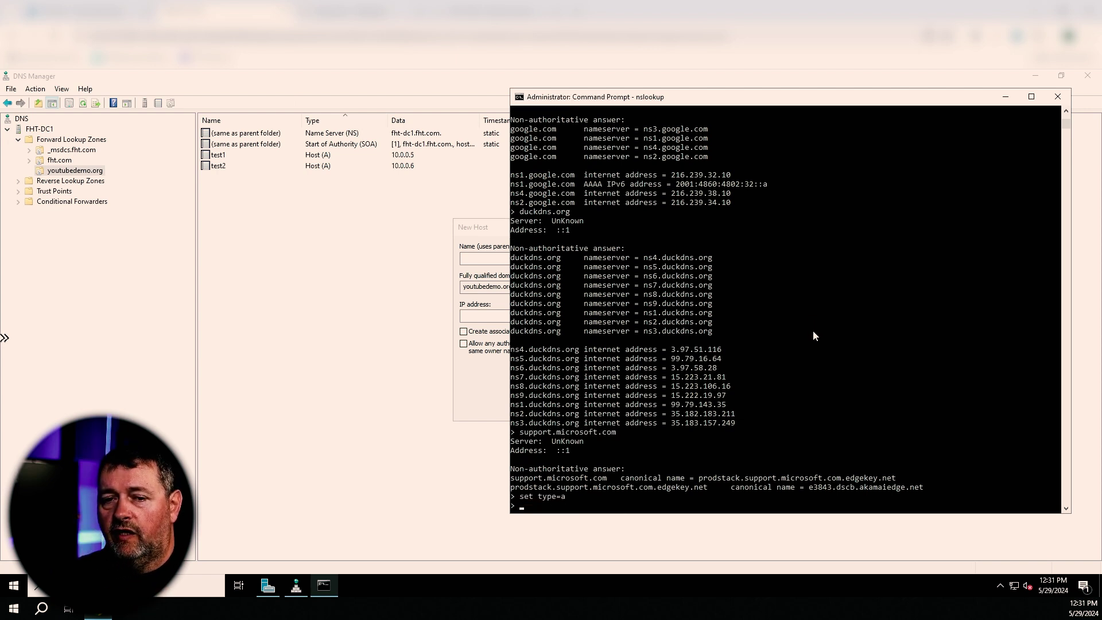
pyautogui.write('stu')
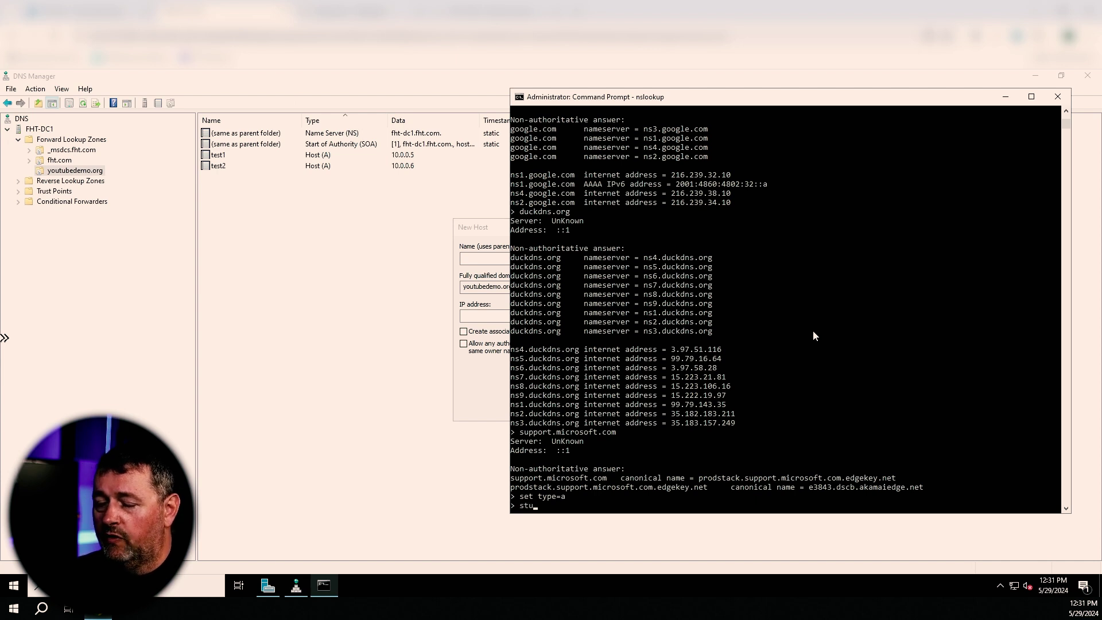
pyautogui.write('dio.youtube.c')
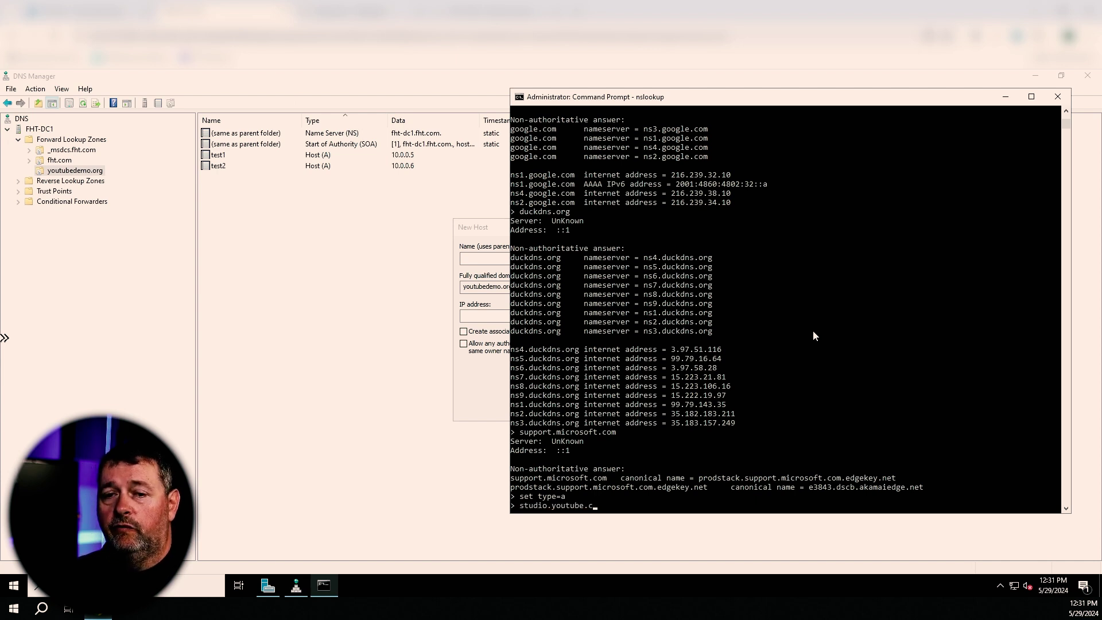
pyautogui.write('om')
pyautogui.press('Return')
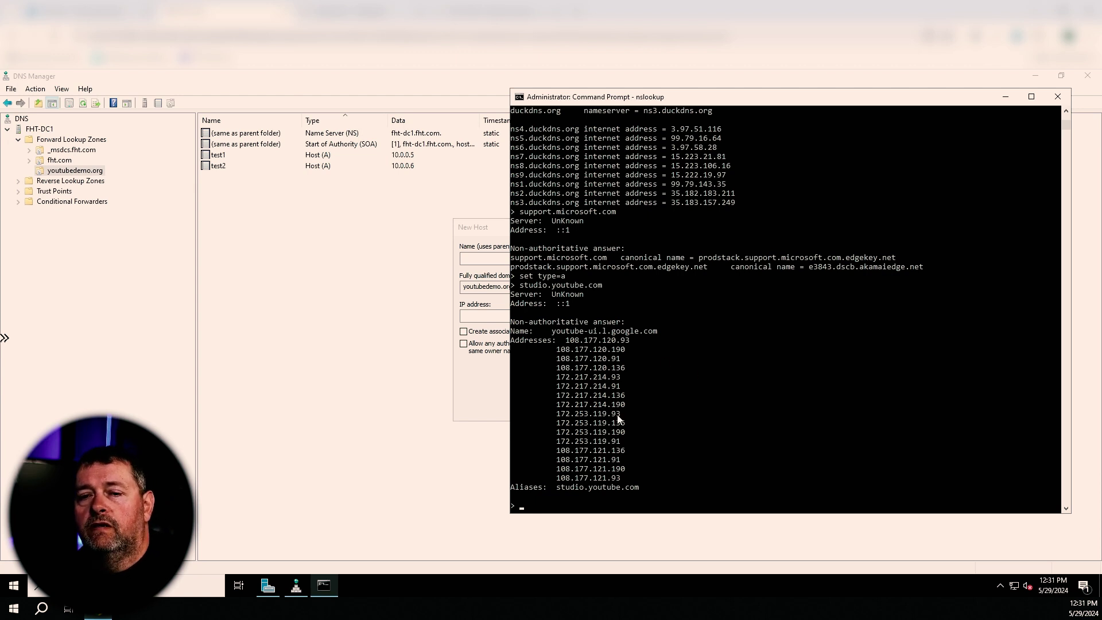
pyautogui.moveTo(640, 487); pyautogui.dragTo(511, 491)
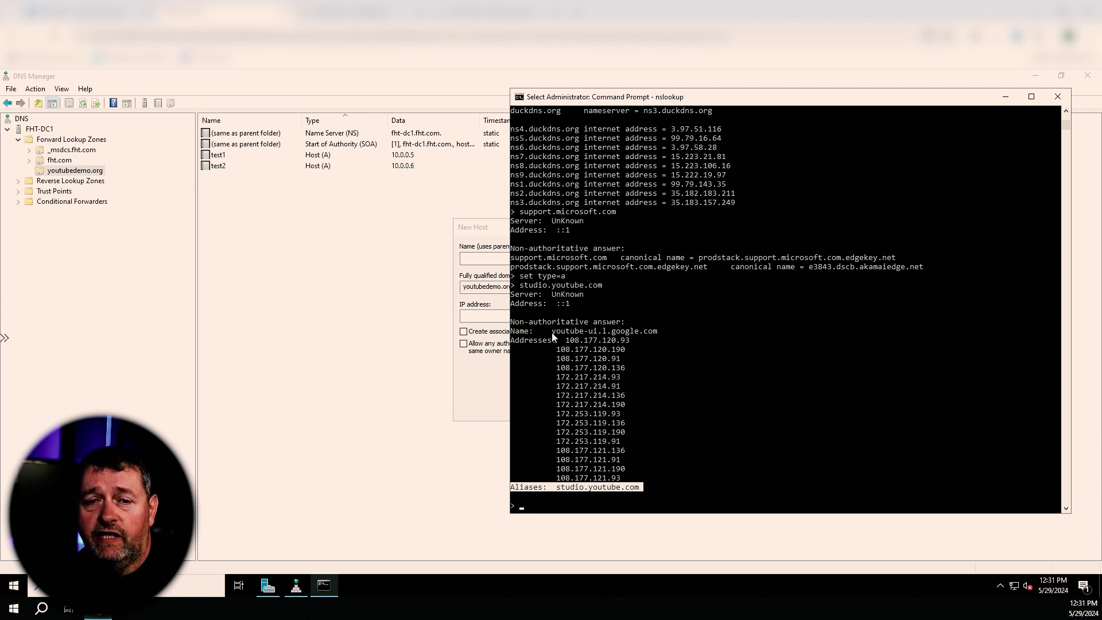
# Step: Look up youtube-ui.l.google.com to get its list of 108.177 and 172 addresses
pyautogui.moveTo(553, 336); pyautogui.dragTo(662, 336)
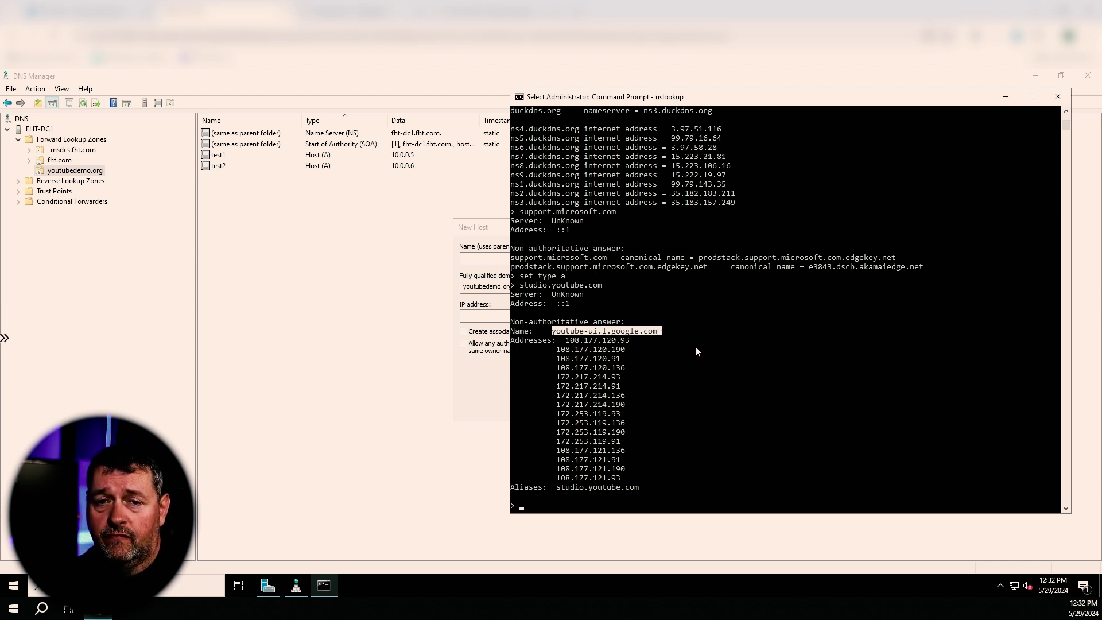
pyautogui.moveTo(574, 277); pyautogui.dragTo(549, 279)
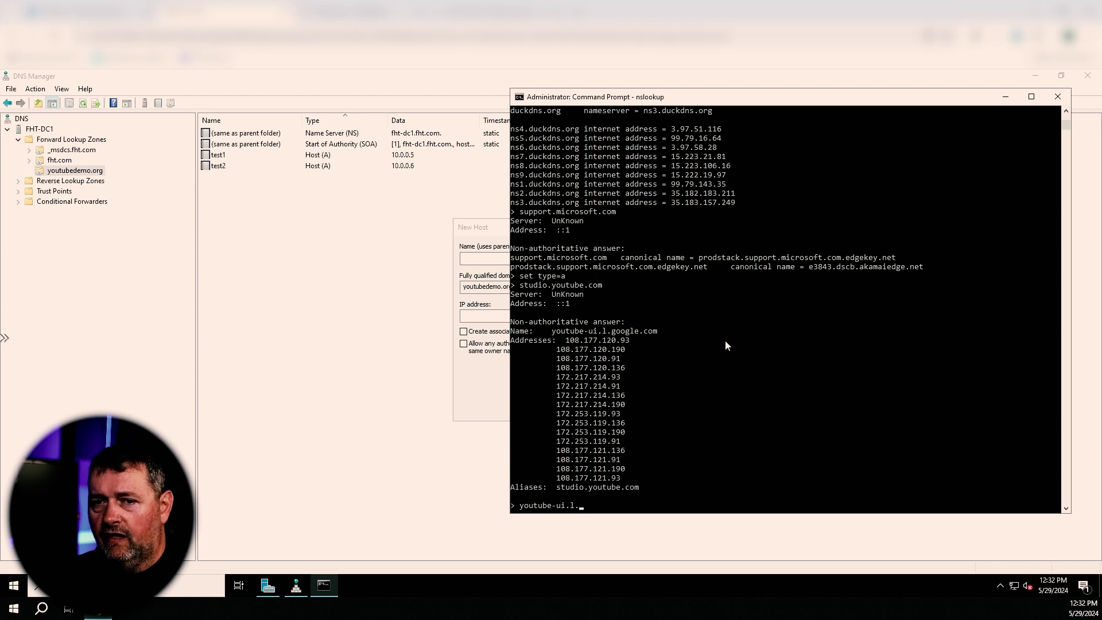
pyautogui.write('m')
pyautogui.press('Return')
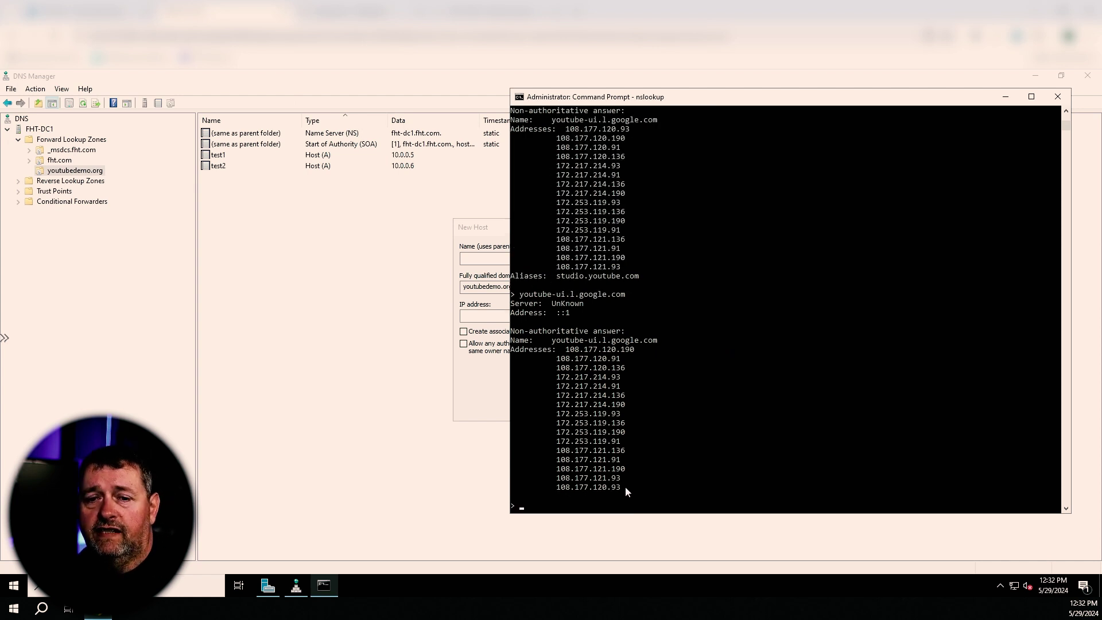
pyautogui.moveTo(626, 487); pyautogui.dragTo(512, 339)
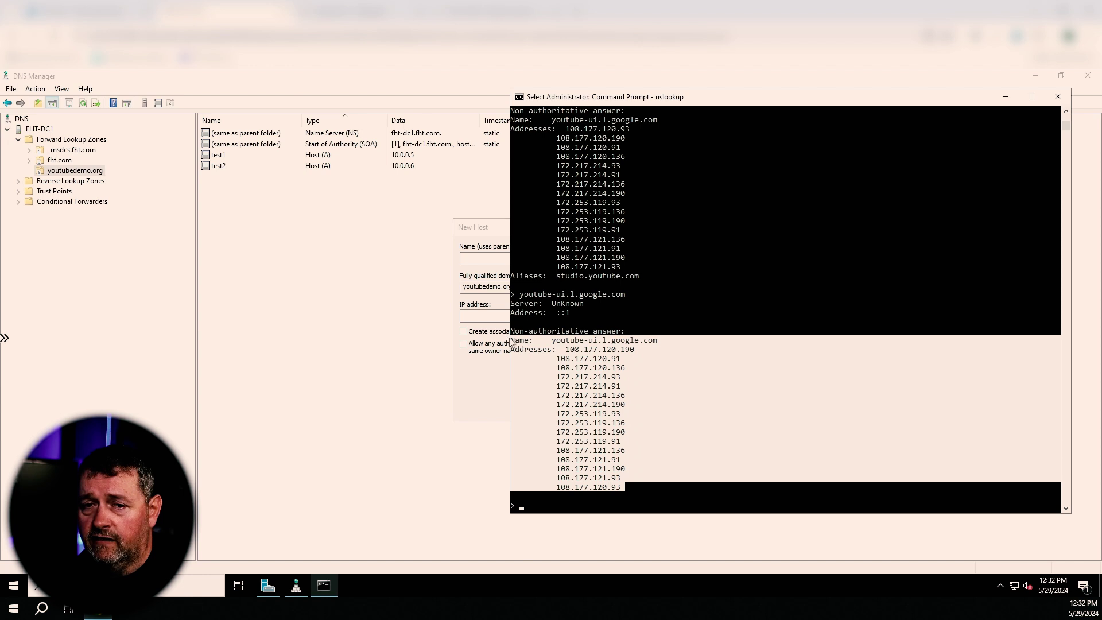
pyautogui.click(581, 359)
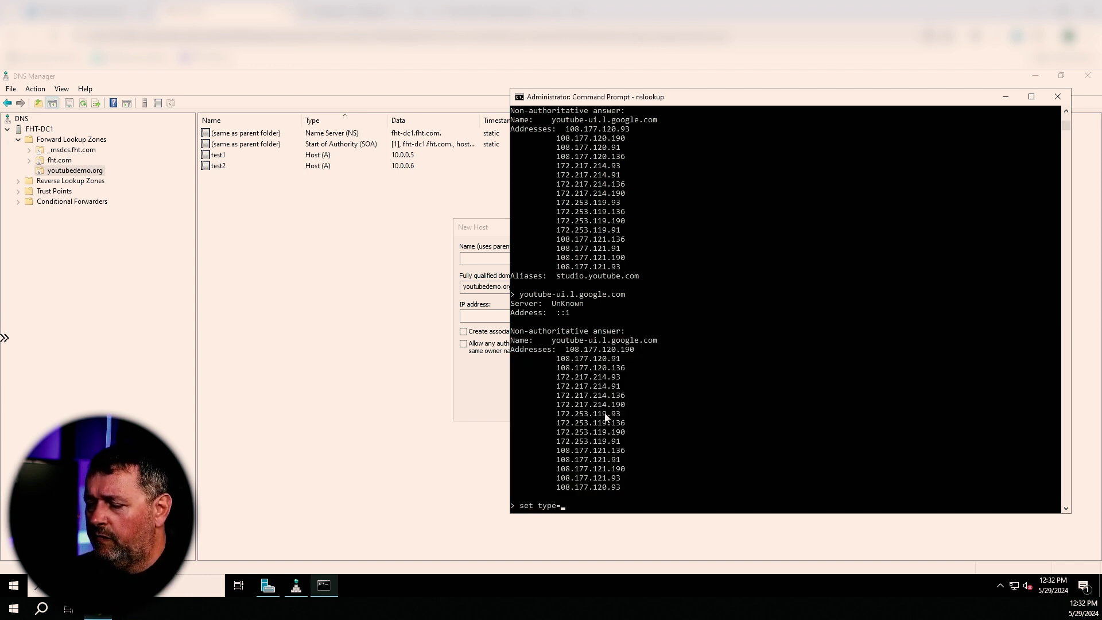
# Step: Switch nslookup to NS records and query youtube-ui.l.google.com, which returns SOA details
pyautogui.press('Return')
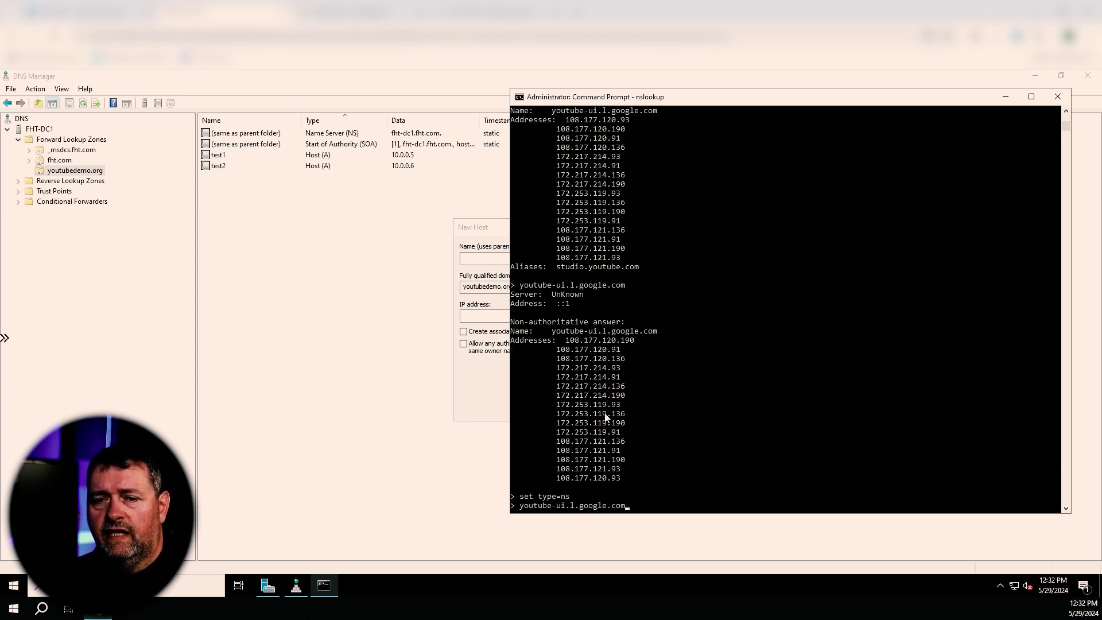
pyautogui.press('Return')
pyautogui.moveTo(660, 507); pyautogui.dragTo(628, 440)
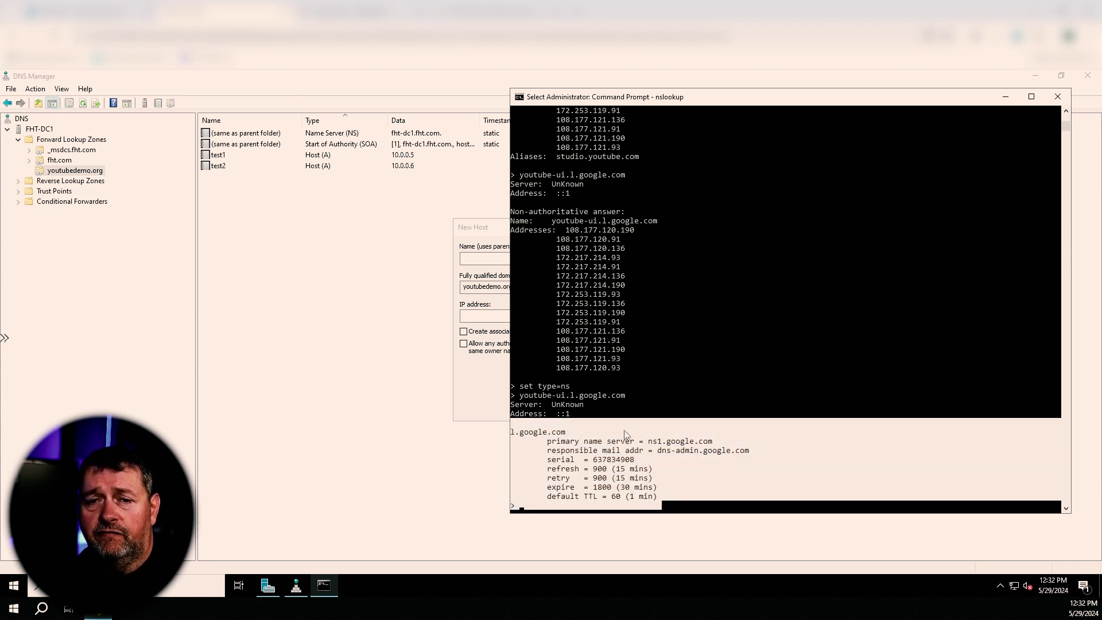
pyautogui.click(624, 433)
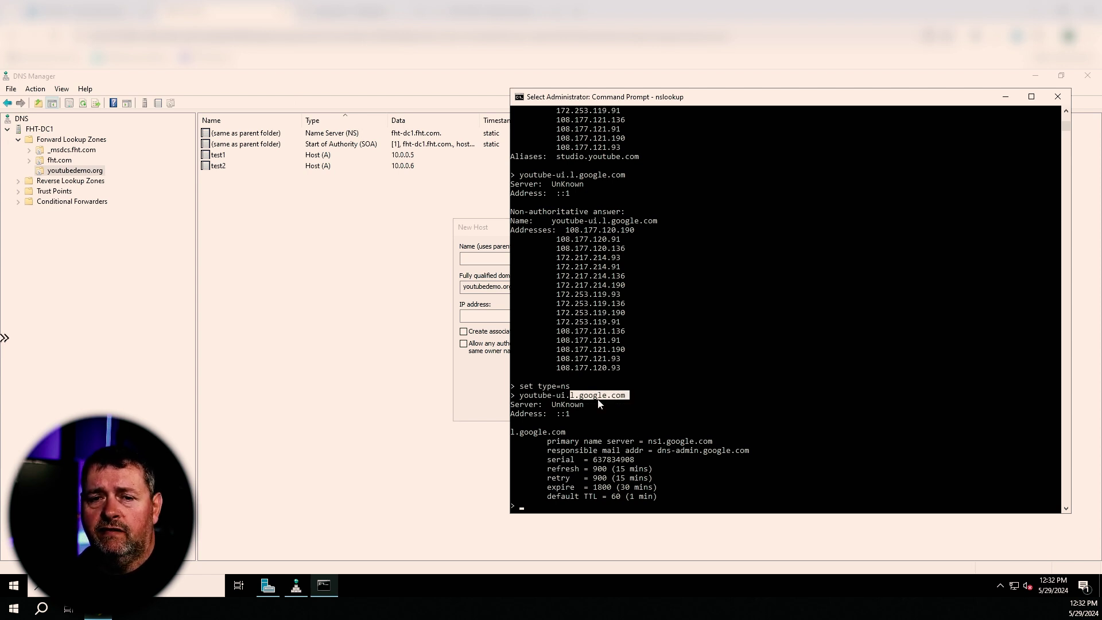
# Step: Query l.google.com's name servers, listing ns1 through ns4.google.com
pyautogui.click(686, 424)
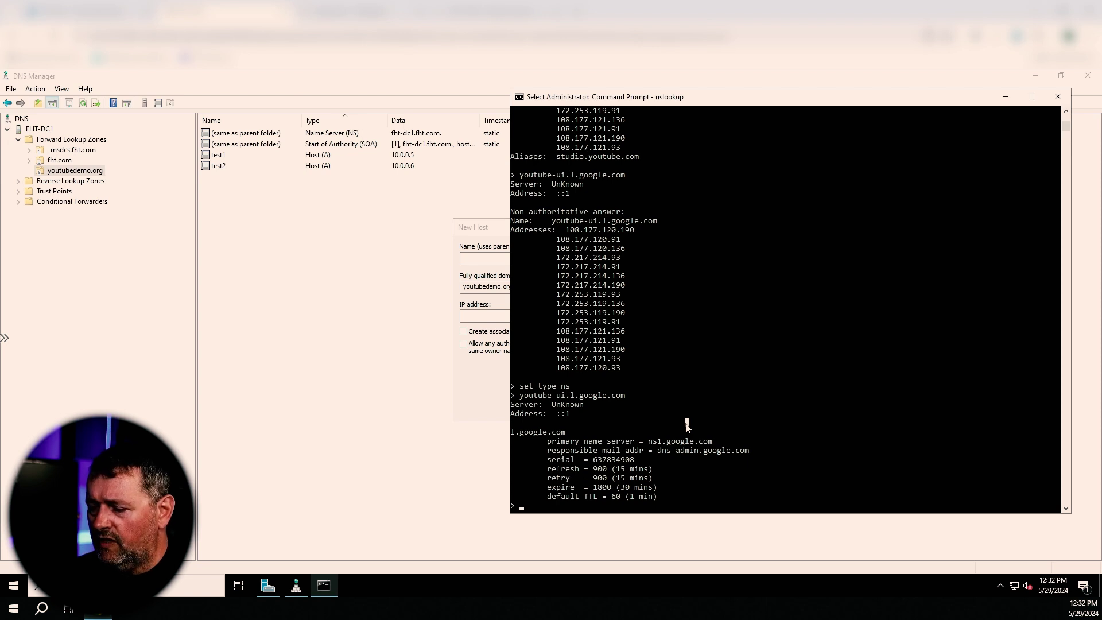
pyautogui.write('l.google.com')
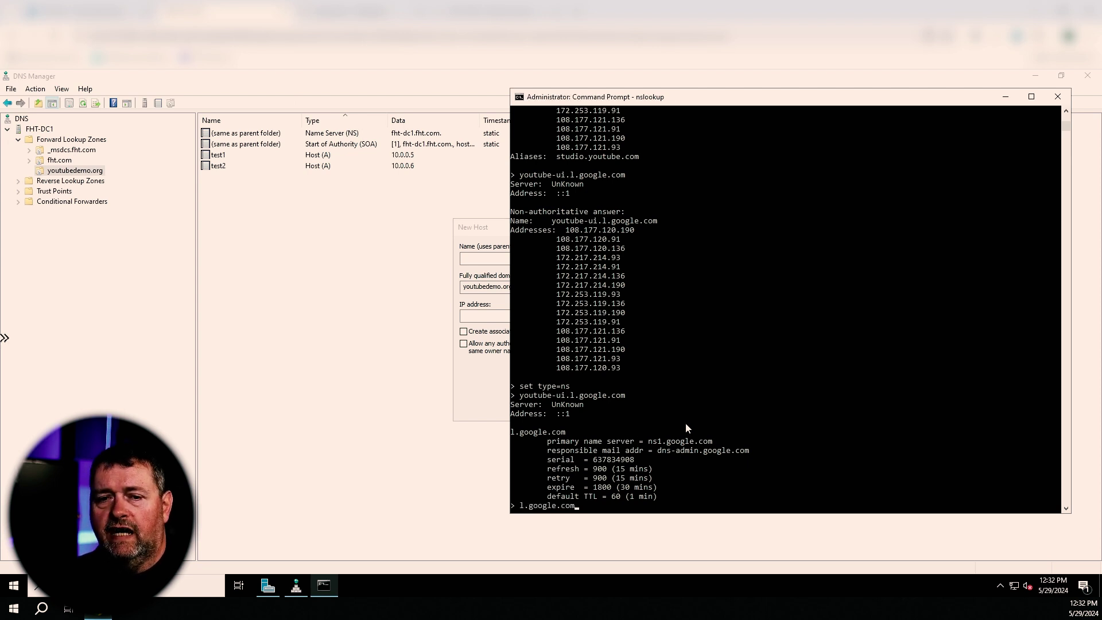
pyautogui.press('Return')
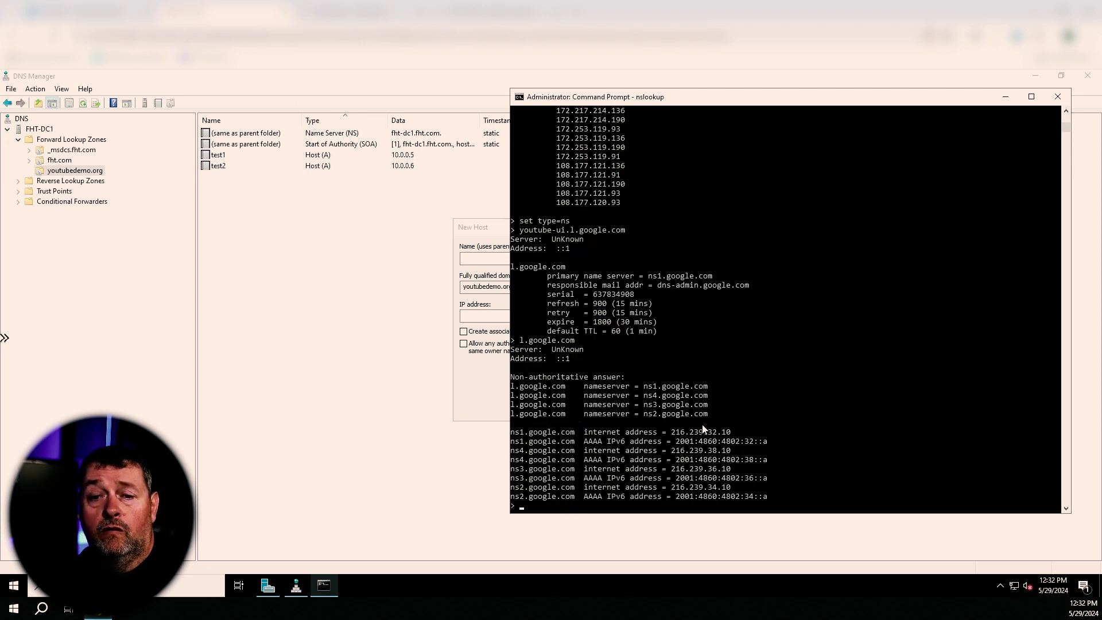
pyautogui.moveTo(555, 408); pyautogui.dragTo(519, 389)
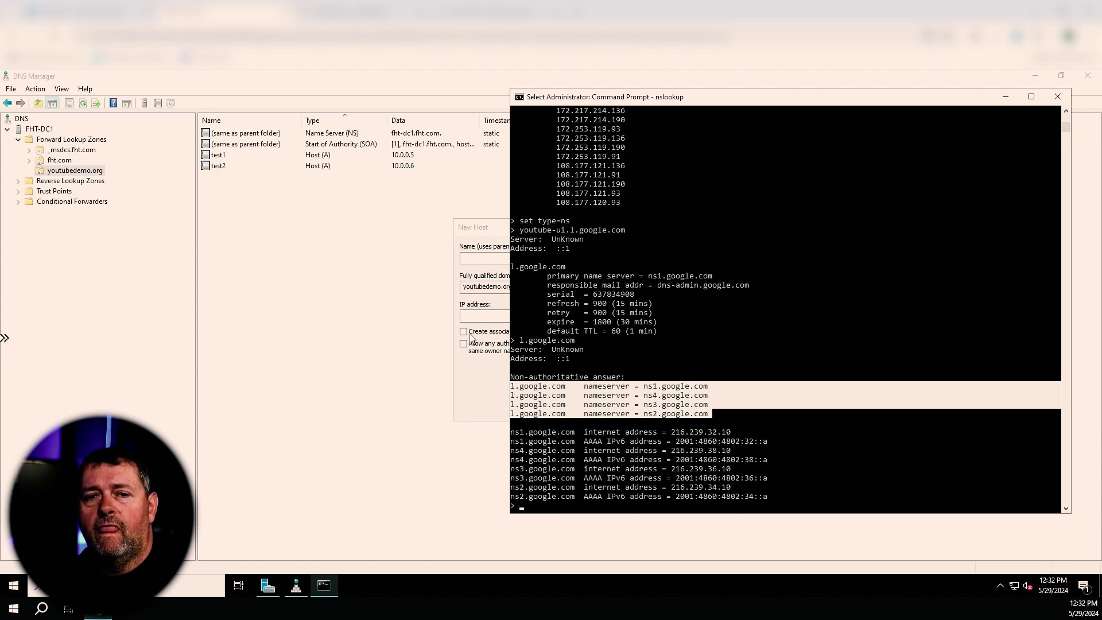
pyautogui.click(489, 384)
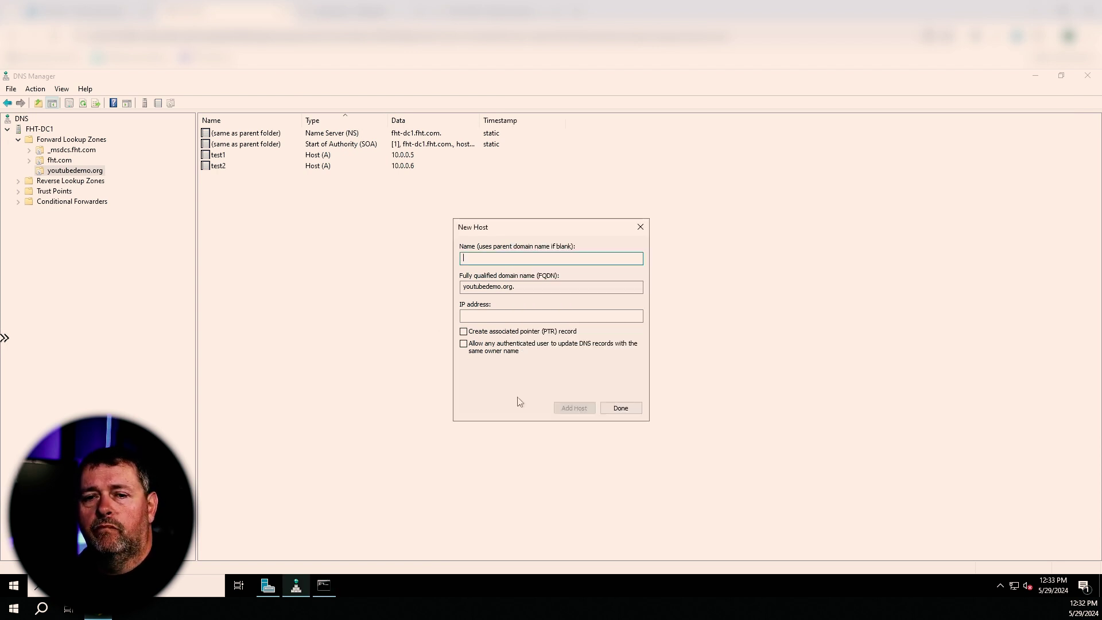
# Step: Dismiss the New Host form and start a new primary forward lookup zone
pyautogui.click(613, 411)
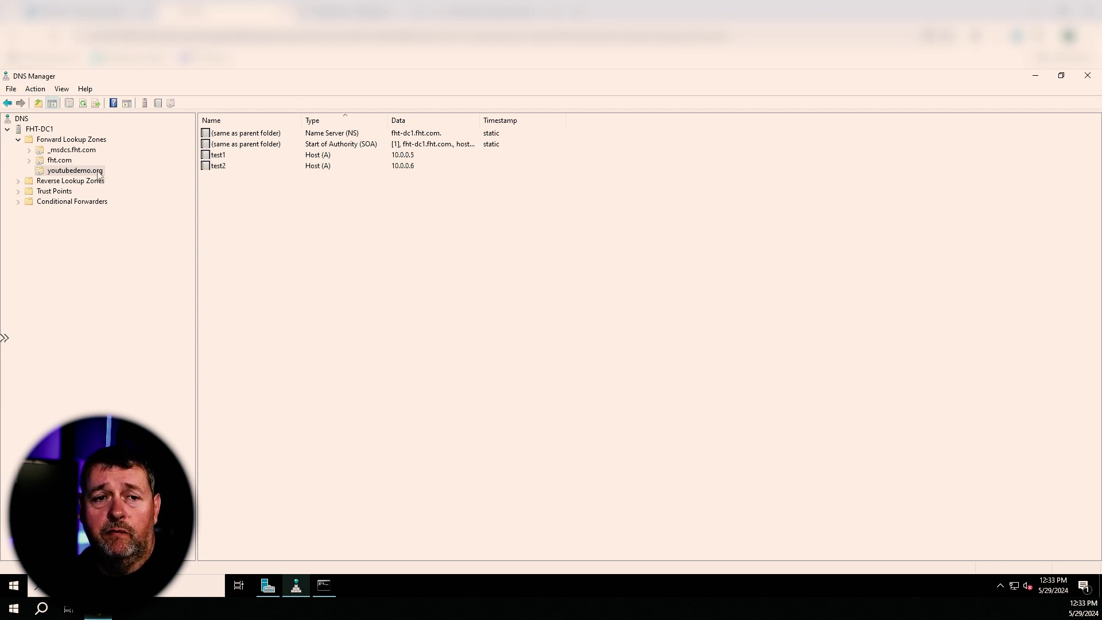
pyautogui.click(59, 140)
pyautogui.rightClick(60, 140)
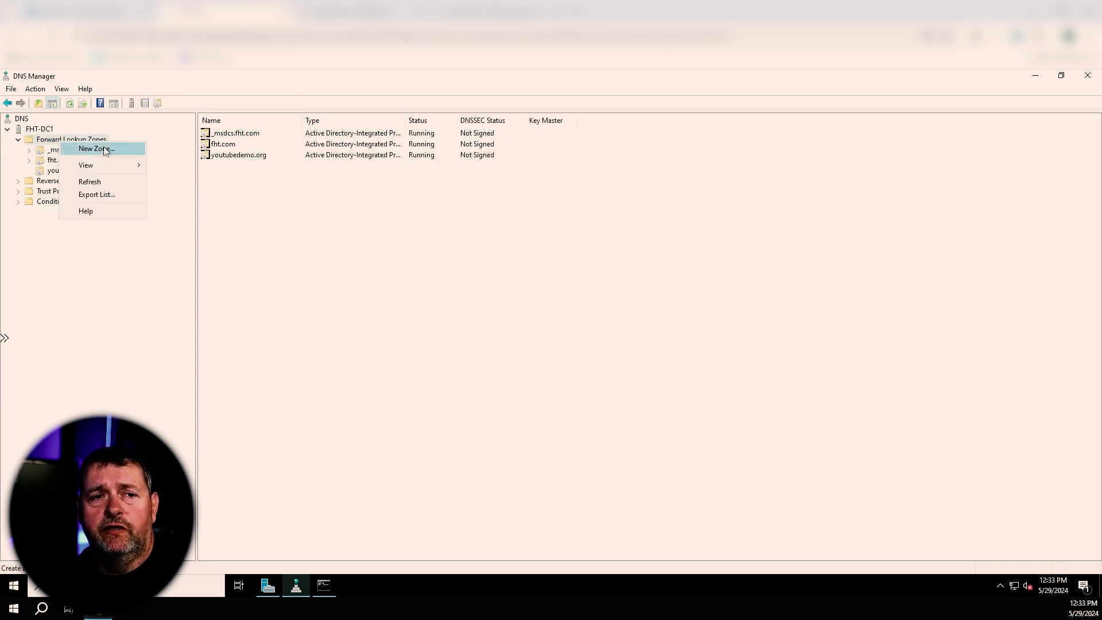
pyautogui.click(106, 151)
pyautogui.click(217, 287)
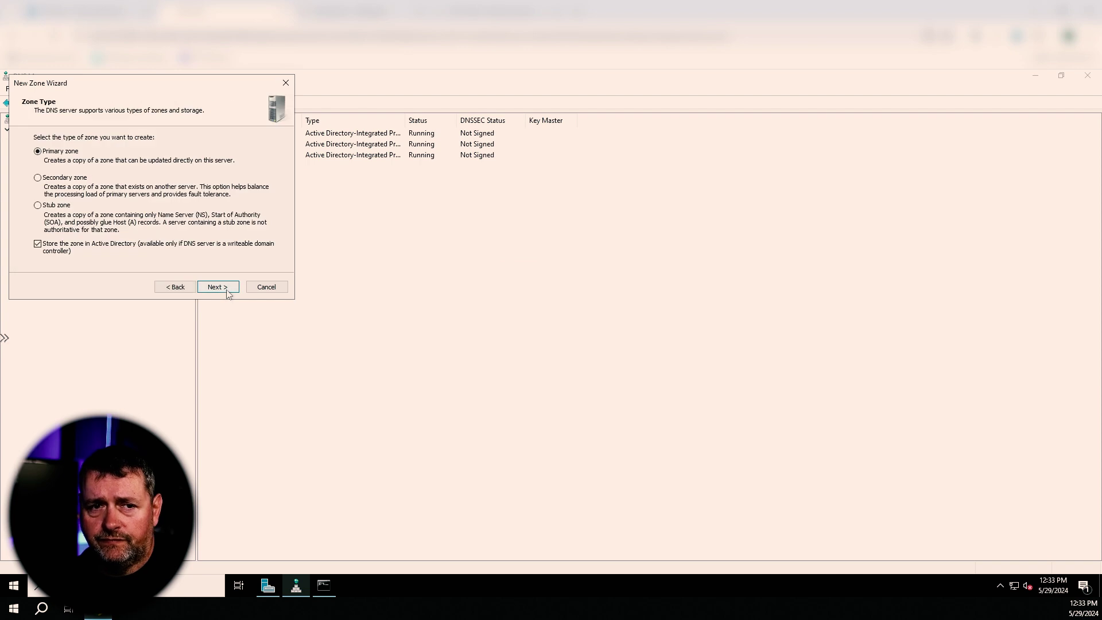
pyautogui.click(218, 287)
# Step: Create the zone subdomain.youtubedemo.org with default replication and update settings, then view its NS and SOA records
pyautogui.click(228, 290)
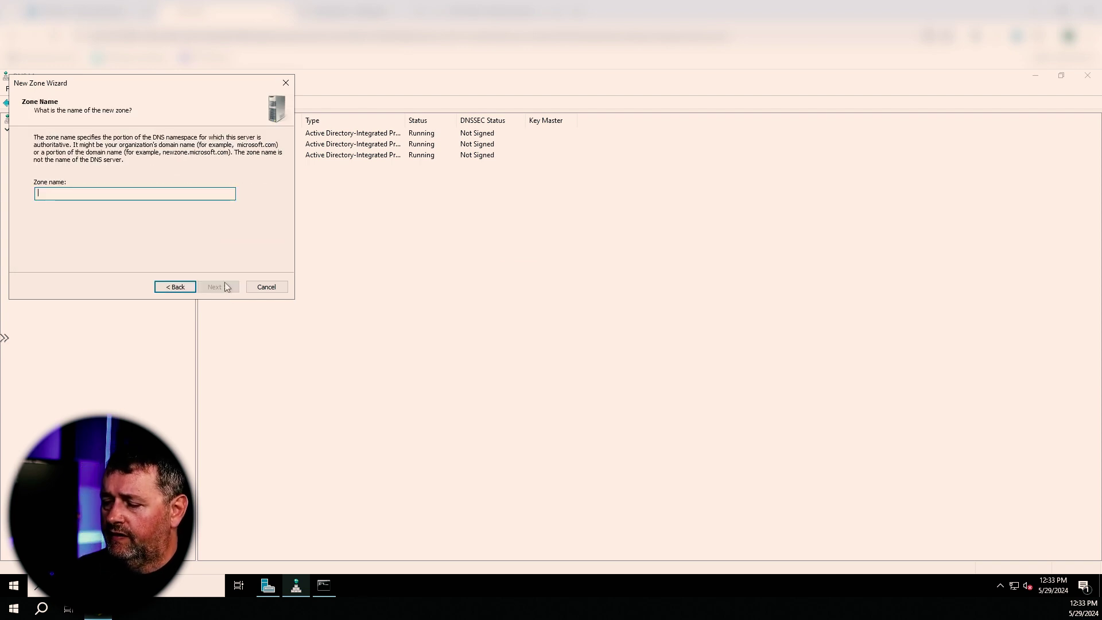
pyautogui.write('c')
pyautogui.press('BackSpace')
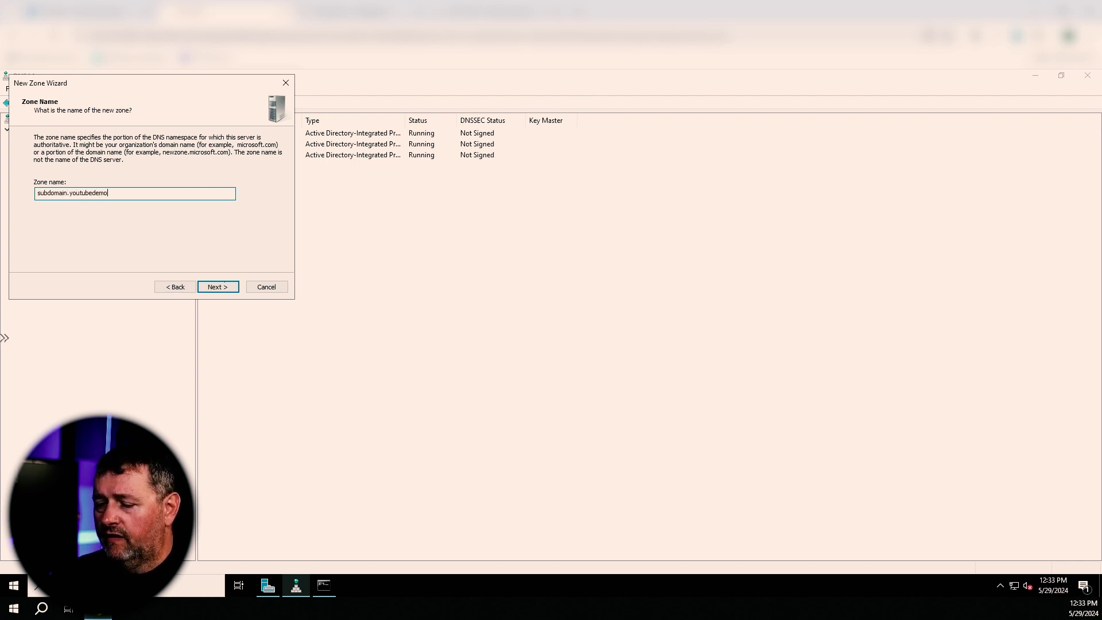
pyautogui.click(217, 288)
pyautogui.click(218, 288)
pyautogui.click(217, 287)
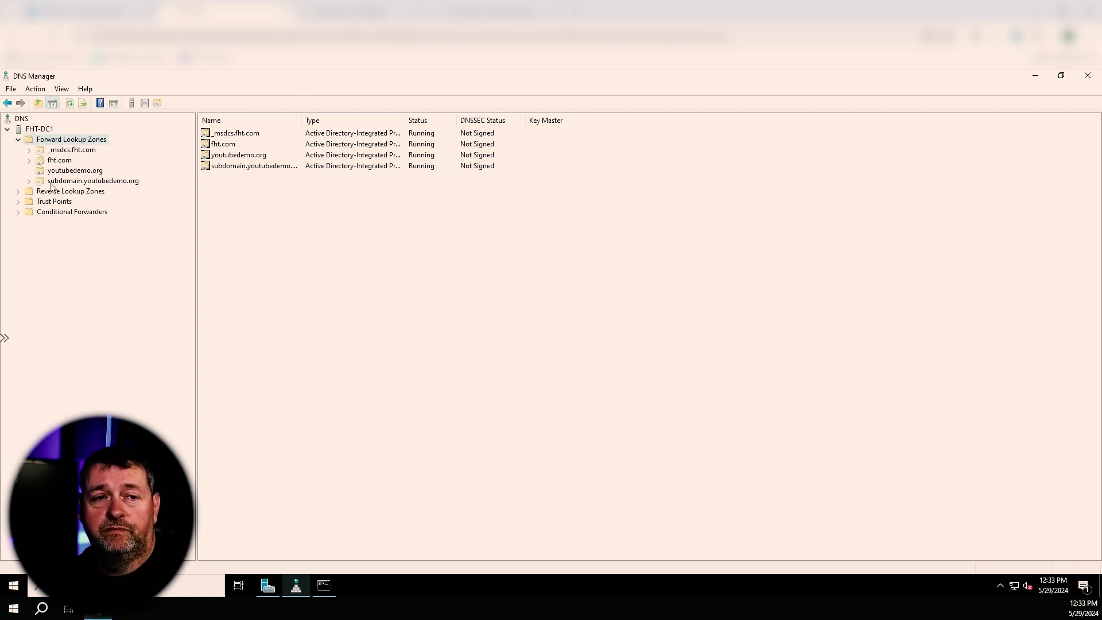
pyautogui.click(54, 181)
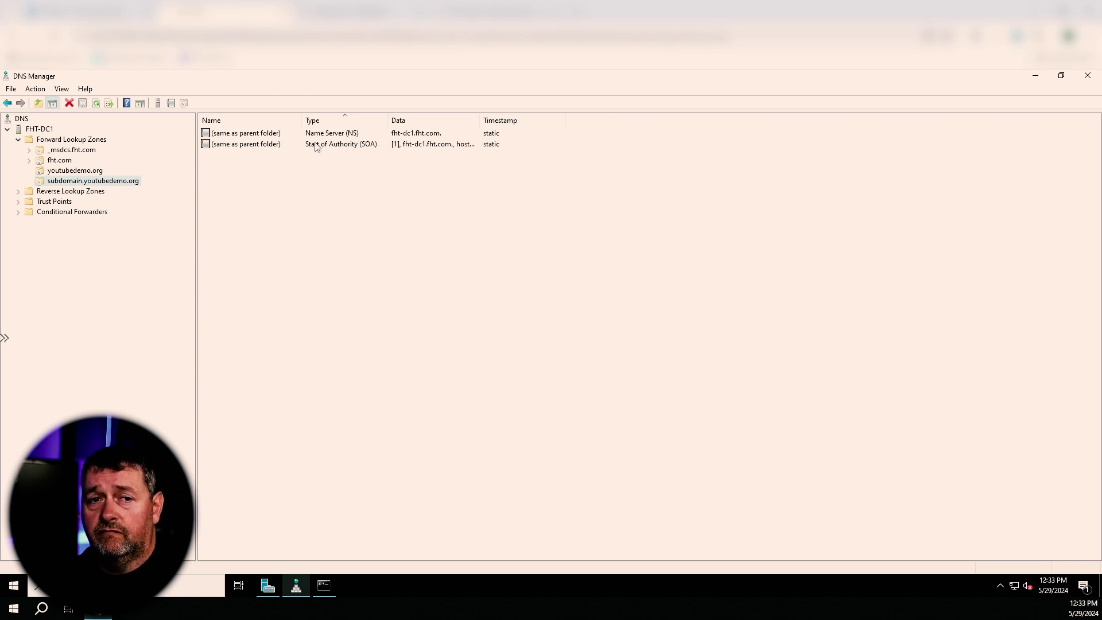
pyautogui.click(324, 586)
# Step: Query subdomain.youtubedemo.org's name servers, showing fht-dc1.fht.com at 10.0.0.4
pyautogui.click(728, 331)
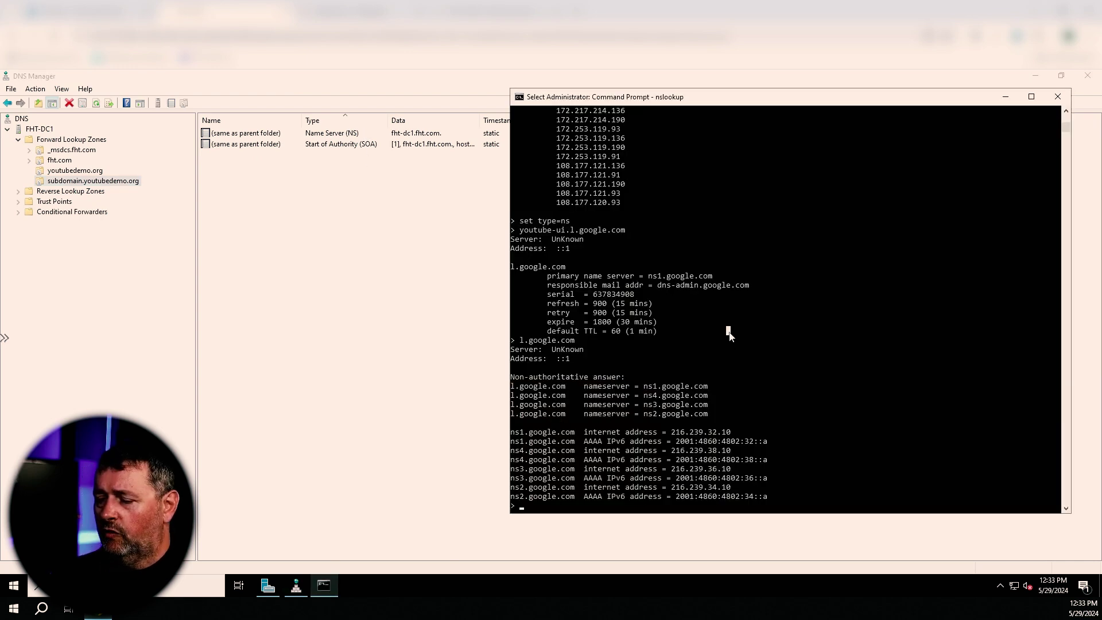
pyautogui.write('subd')
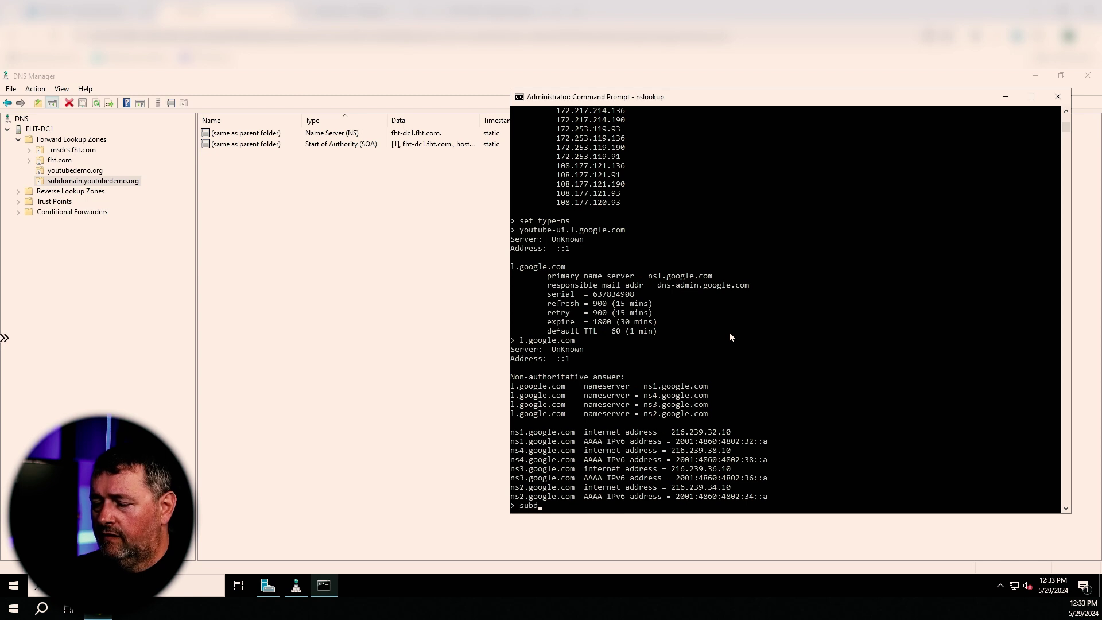
pyautogui.write('omain.youtub')
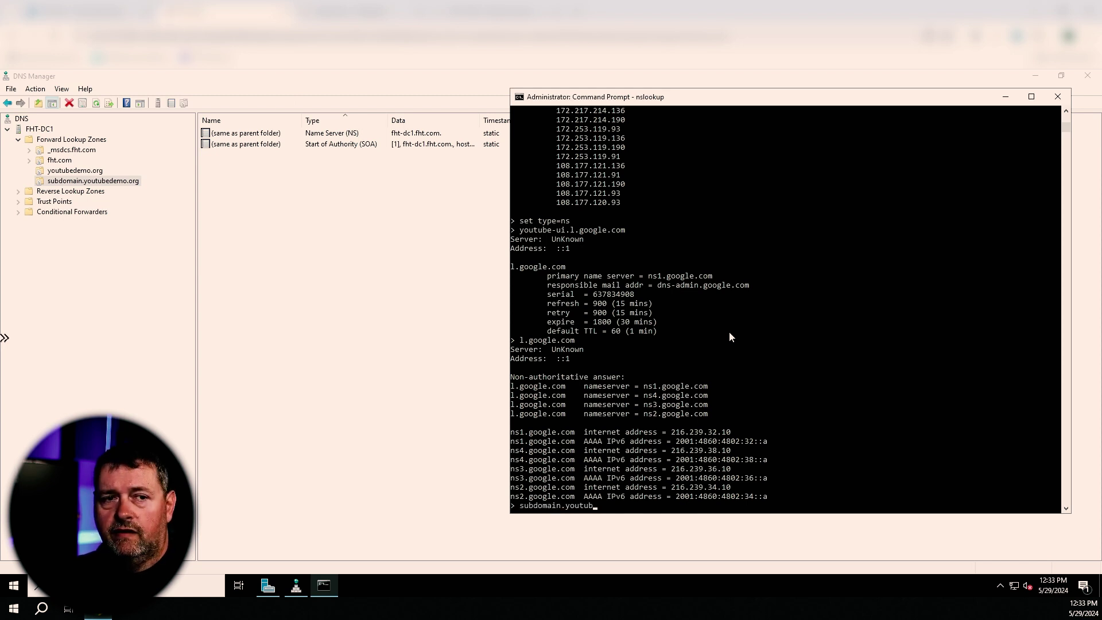
pyautogui.write('edemo.org')
pyautogui.press('Return')
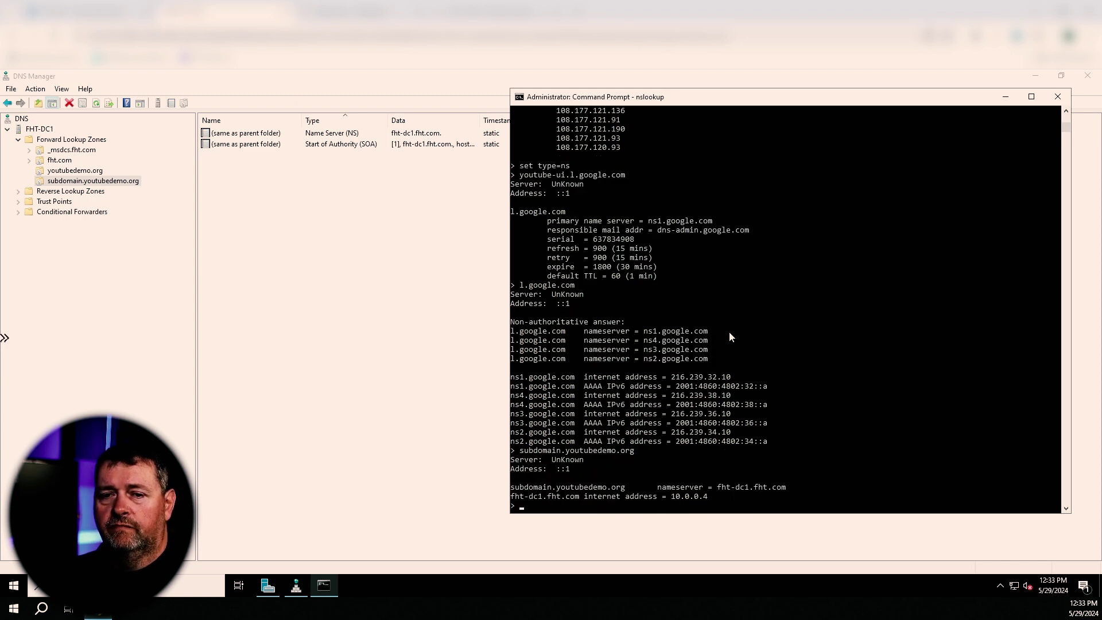